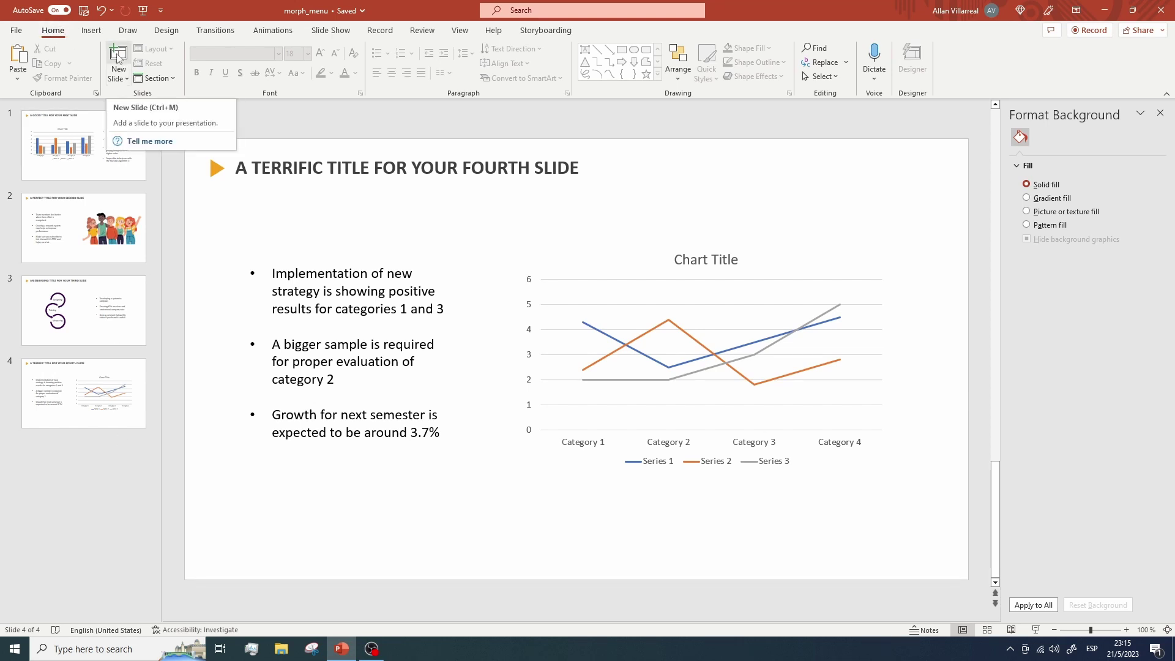
Step: Add a fifth slide and delete its empty title and text placeholders
left_click(122, 59)
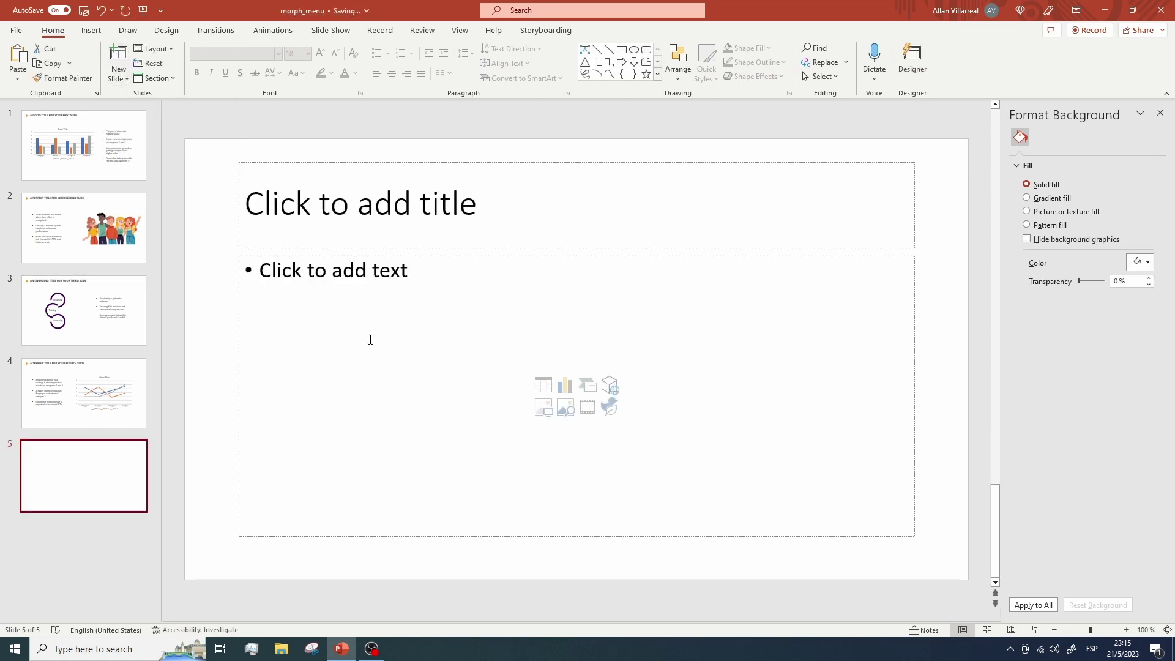
left_click_drag(221, 152, 962, 568)
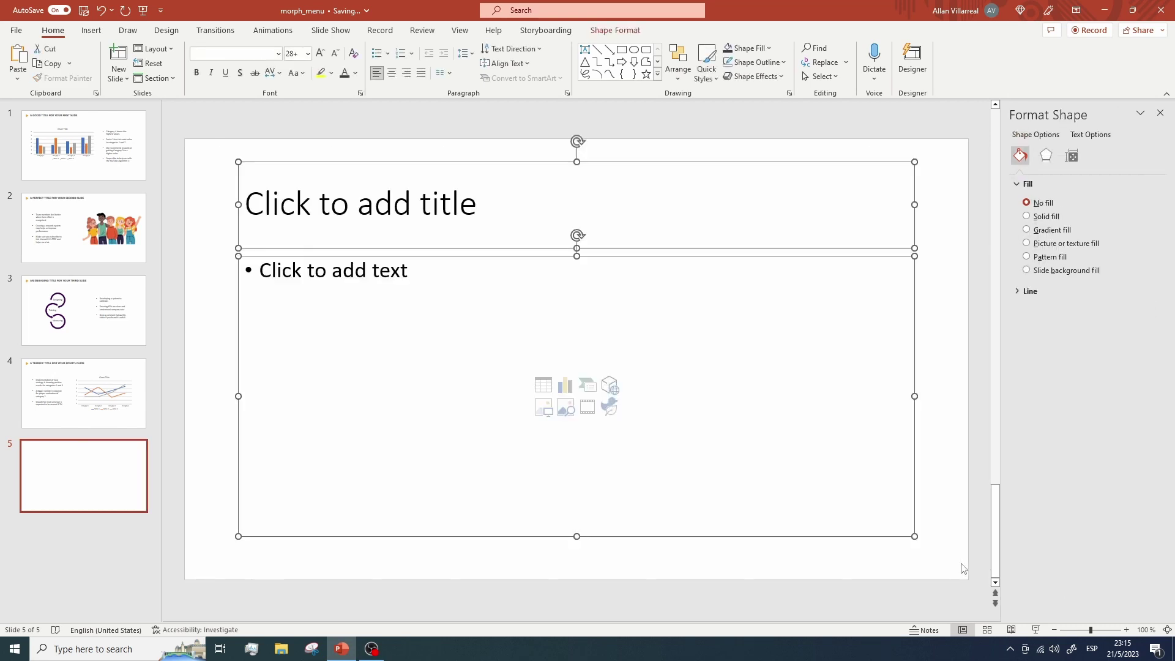
key("Delete")
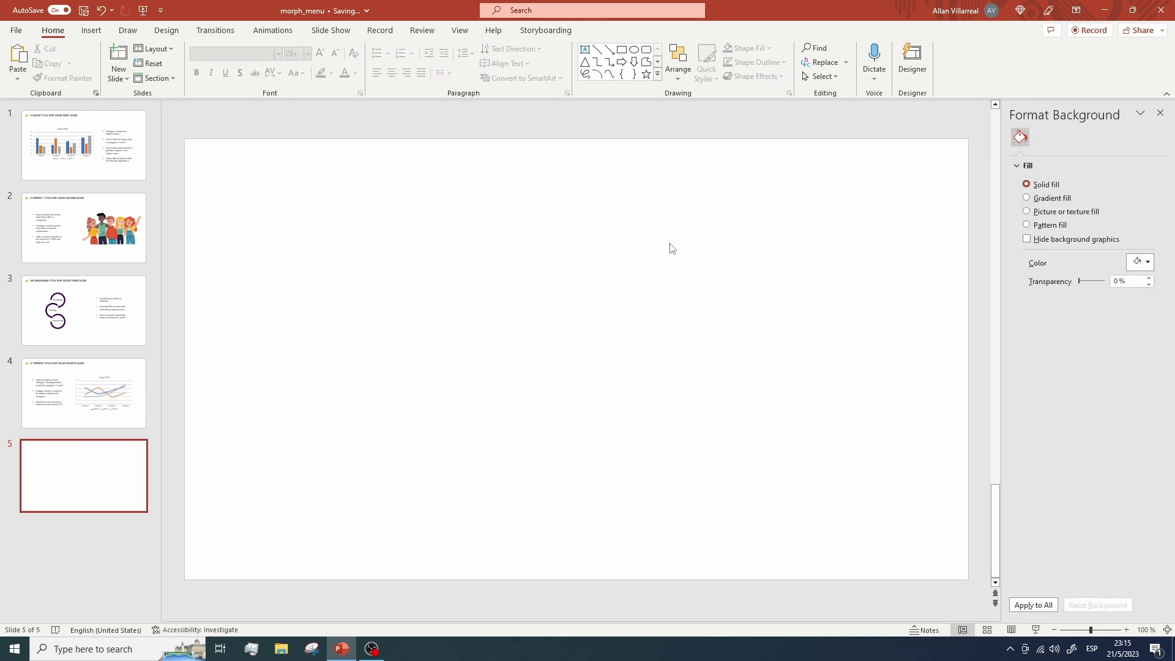
Step: Draw a thin blue rectangle at the slide's top right, sized 1.01 cm by 6.64 cm
left_click(621, 50)
mouse_move(612, 189)
left_mouse_down()
mouse_move(821, 244)
mouse_move(784, 218)
left_mouse_up()
left_click_drag(711, 207, 880, 173)
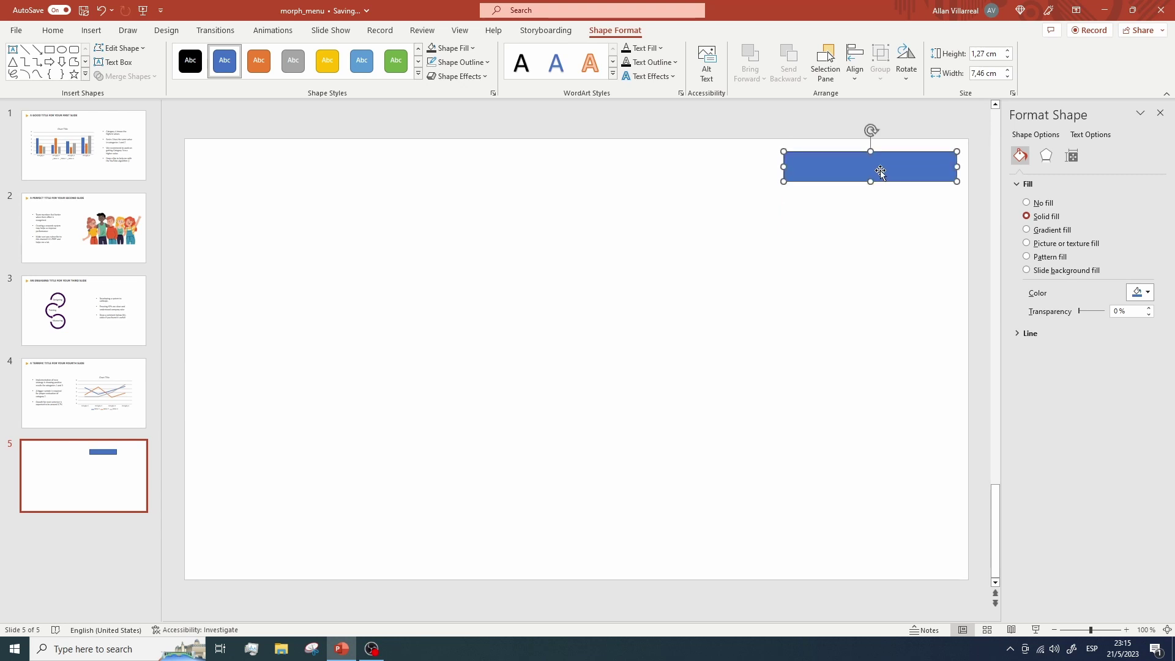
left_click_drag(780, 167, 799, 167)
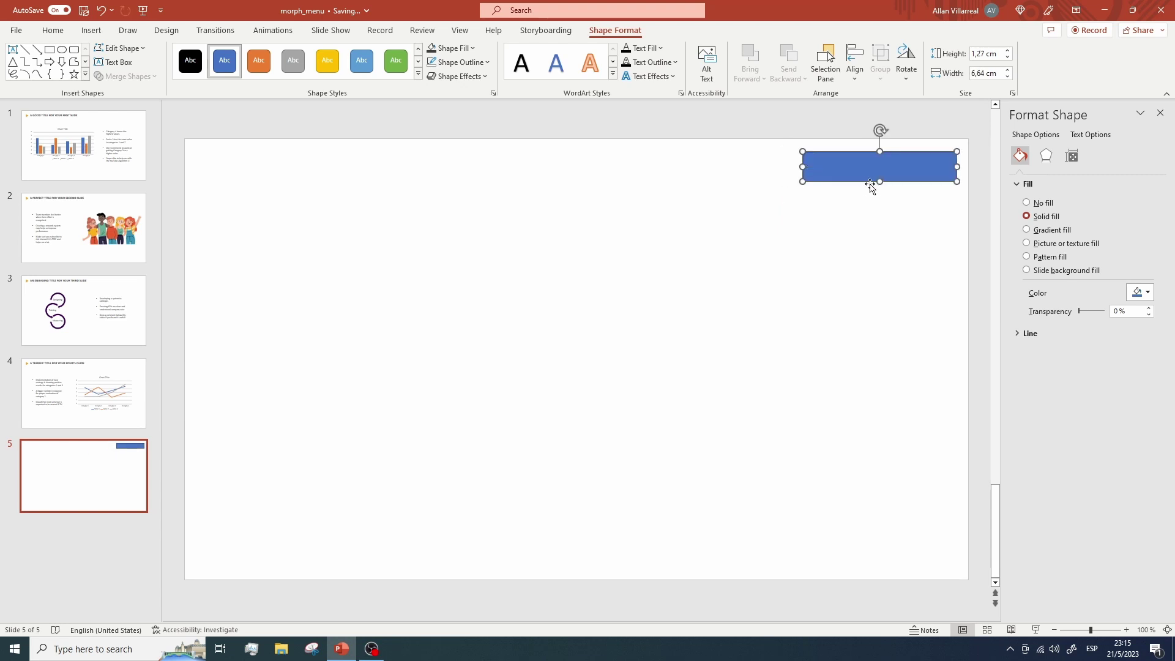
left_click_drag(880, 180, 878, 175)
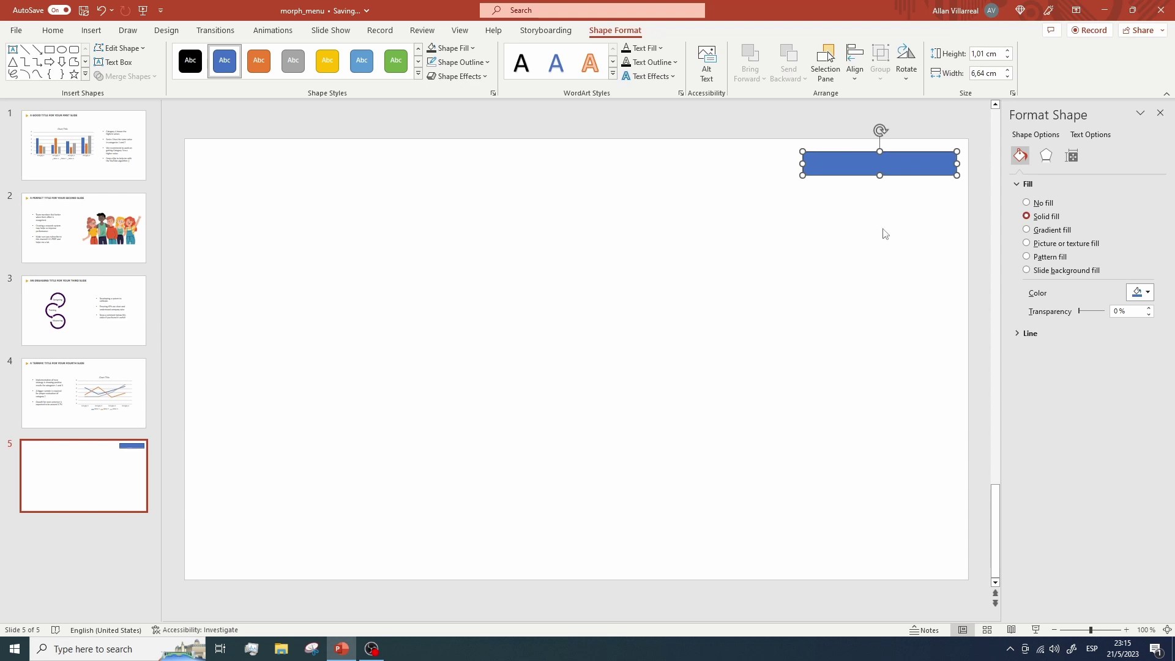
left_click(883, 229)
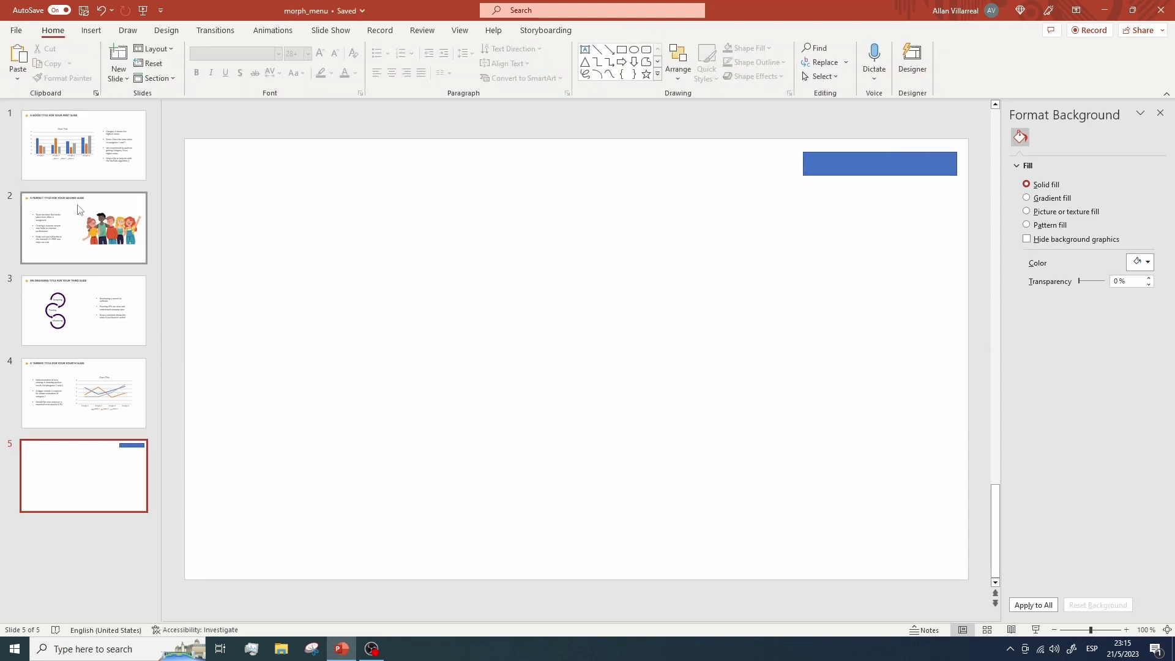
Step: Nudge the blue bar slightly up, then select the orange arrow on slide 4
left_click_drag(881, 165, 881, 163)
left_click(880, 277)
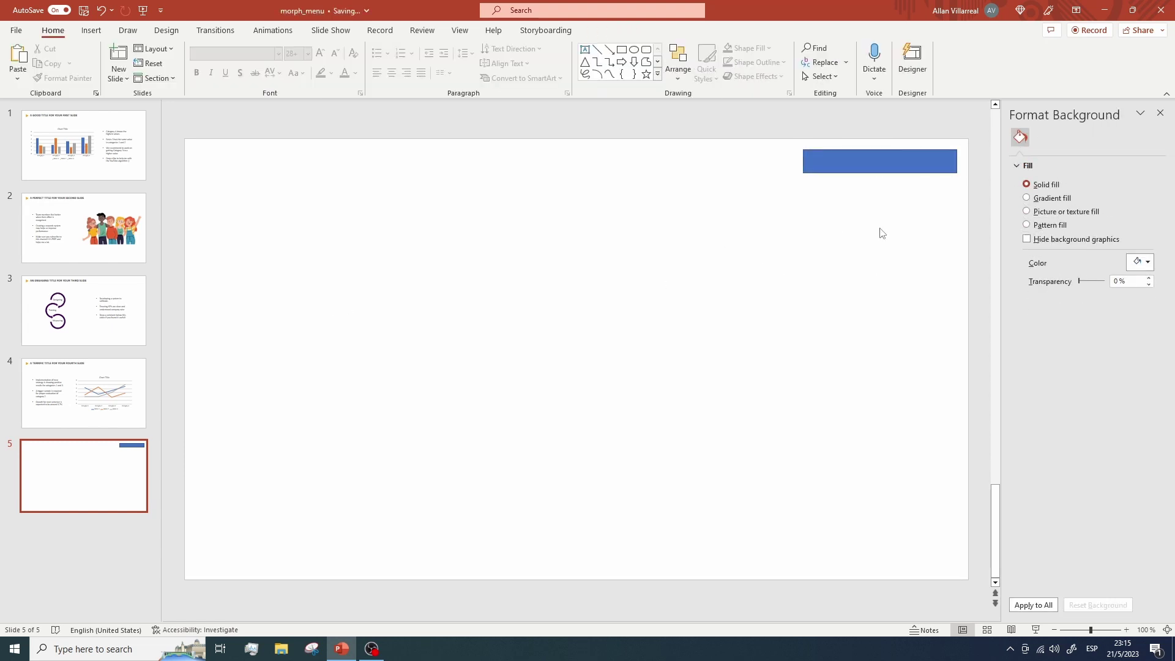
left_click(140, 366)
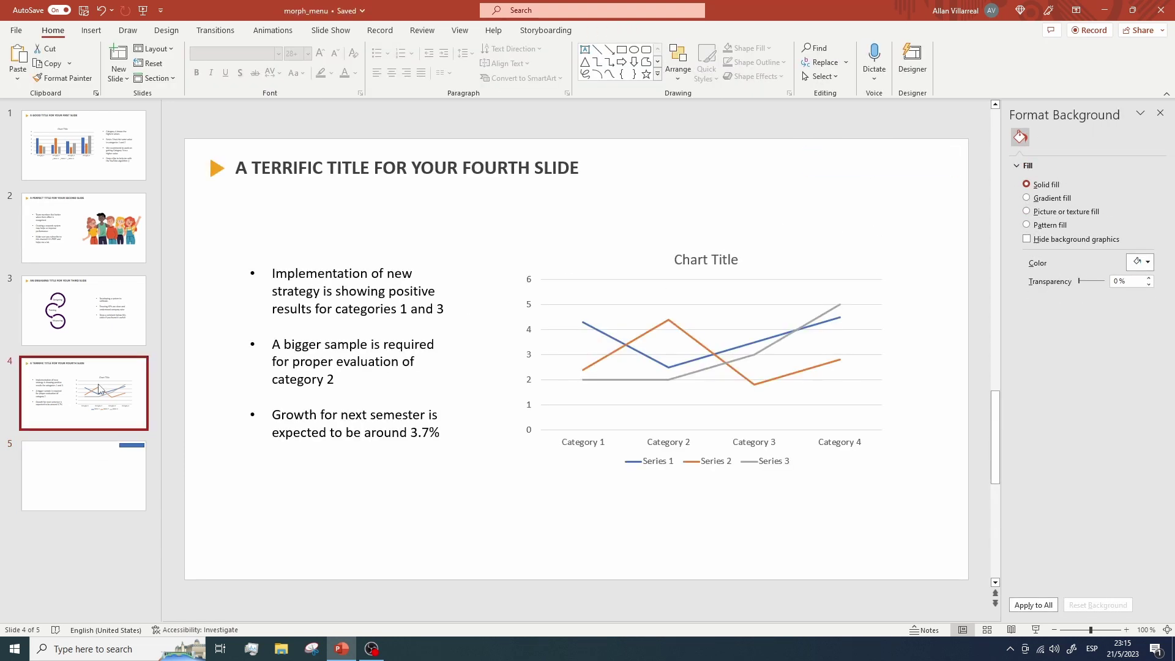
left_click(230, 269)
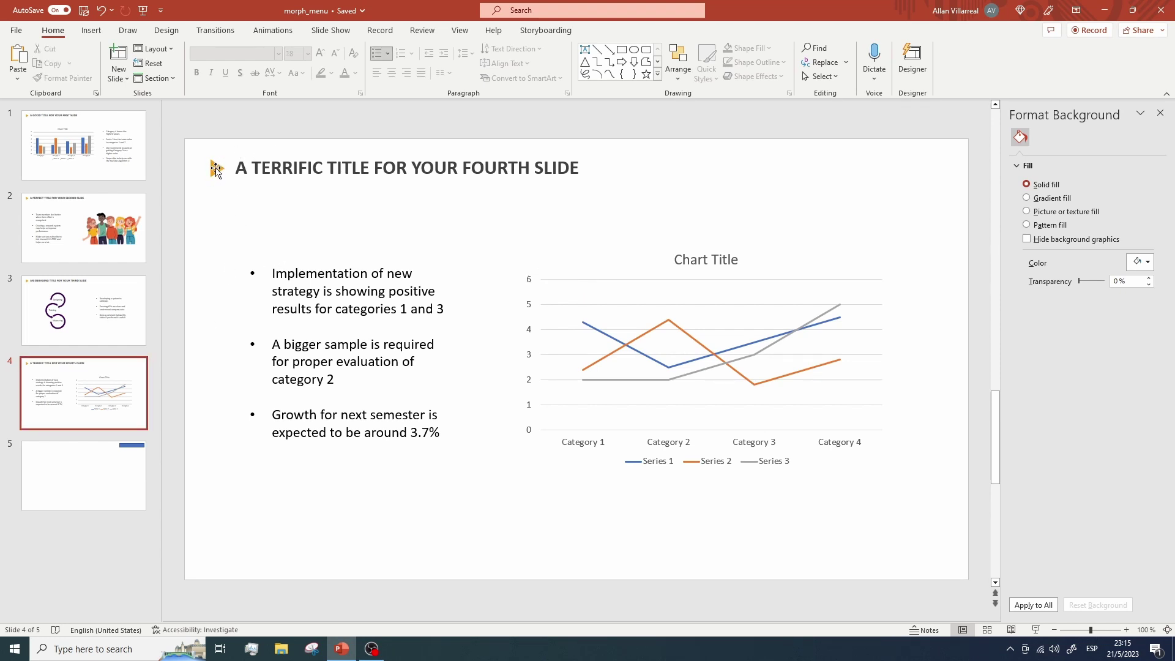
left_click(217, 167)
Step: Paste the orange arrow onto slide 5 near its top-left corner
left_click(152, 362)
key("Down")
key("ctrl+v")
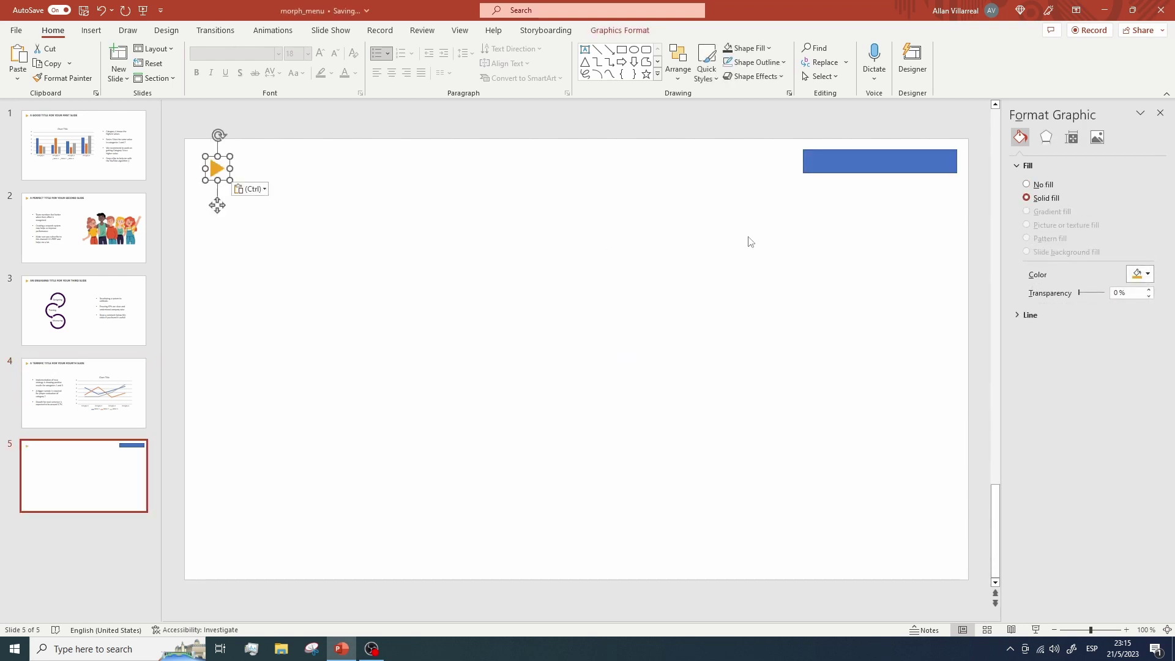
right_click(868, 165)
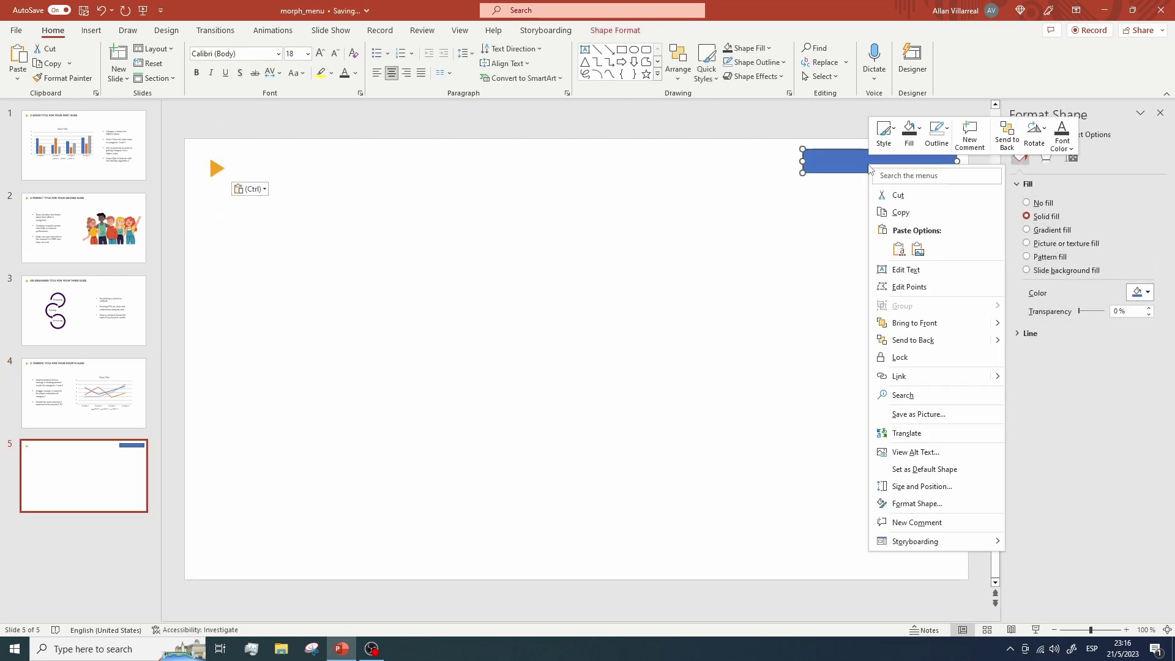
Step: Fill the bar with the arrow's gold (RGB 246,162,28) using the eyedropper
left_click(916, 503)
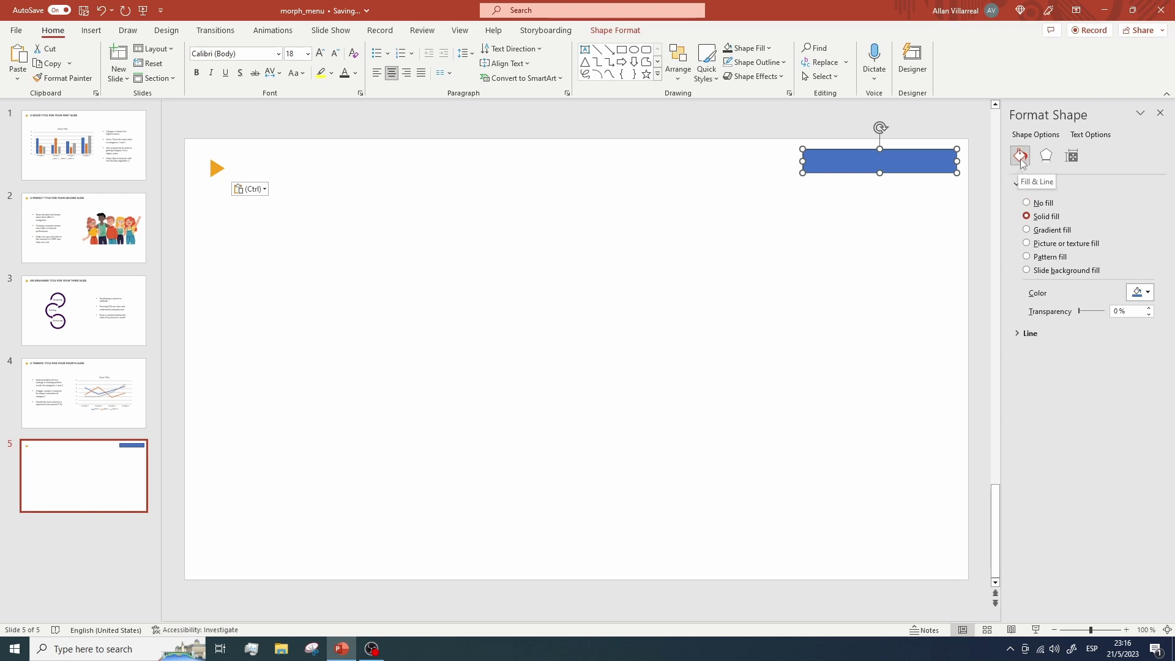
left_click(1143, 292)
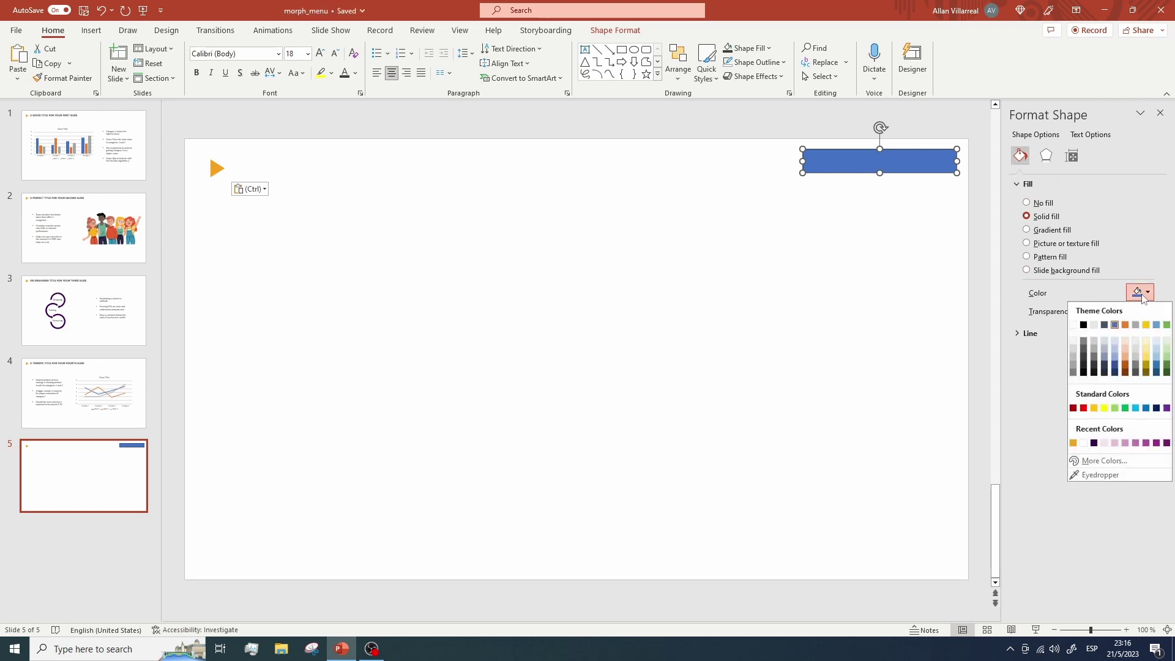
left_click(1100, 475)
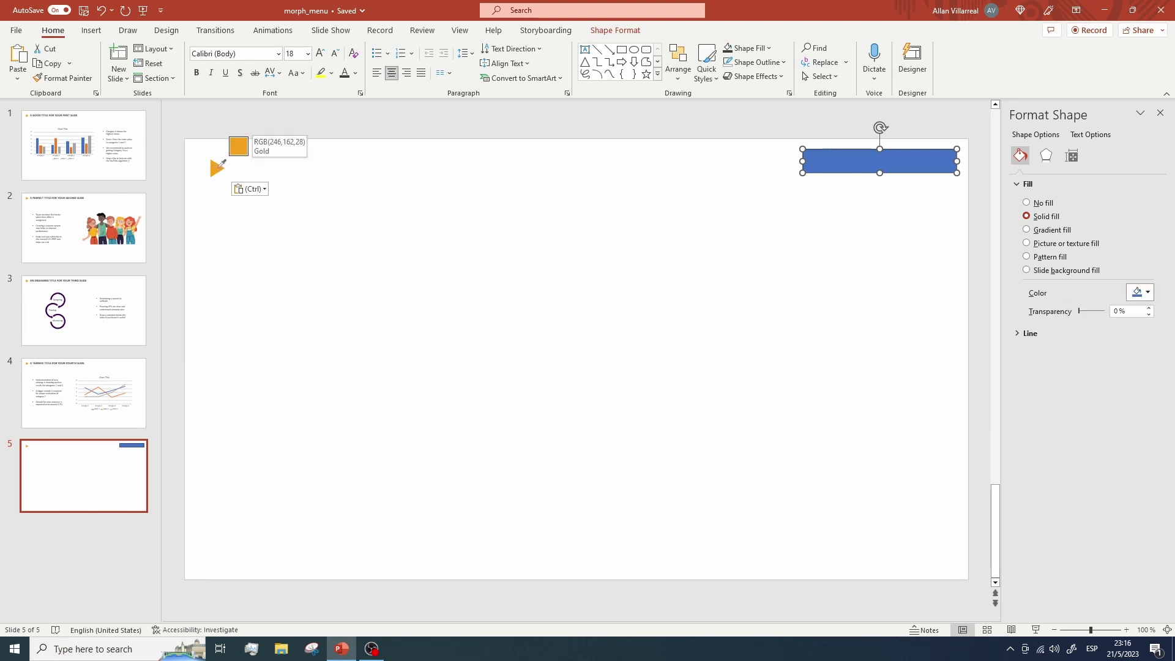
left_click(217, 169)
left_click(863, 239)
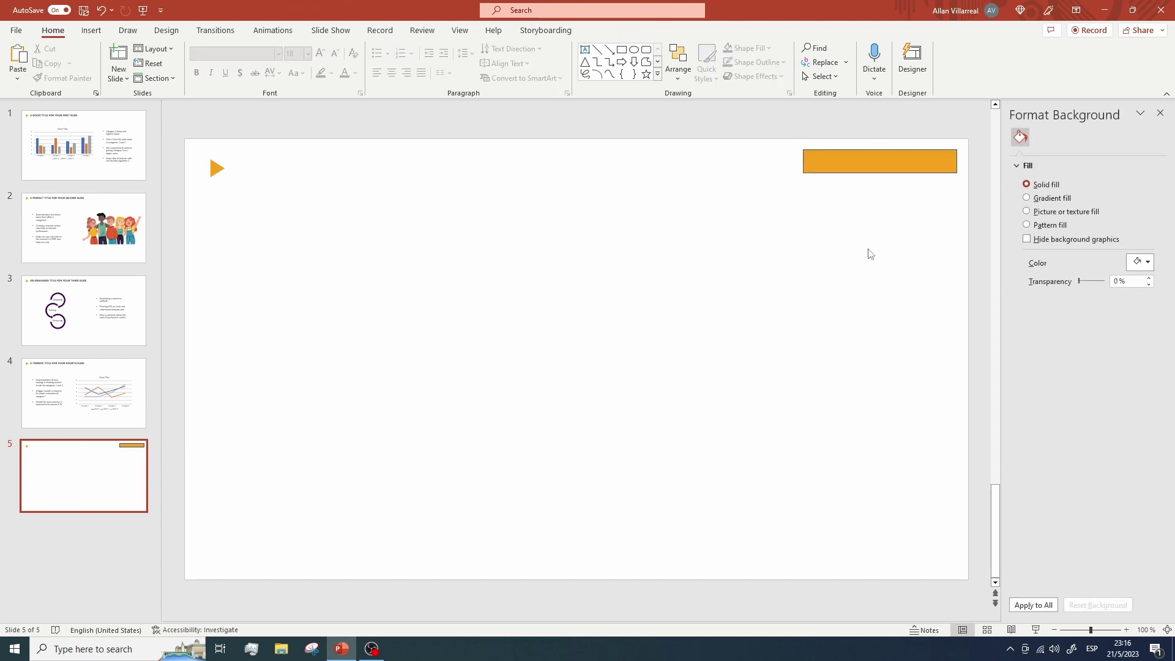
Step: Set the gold bar's outline to No Outline
left_click(844, 172)
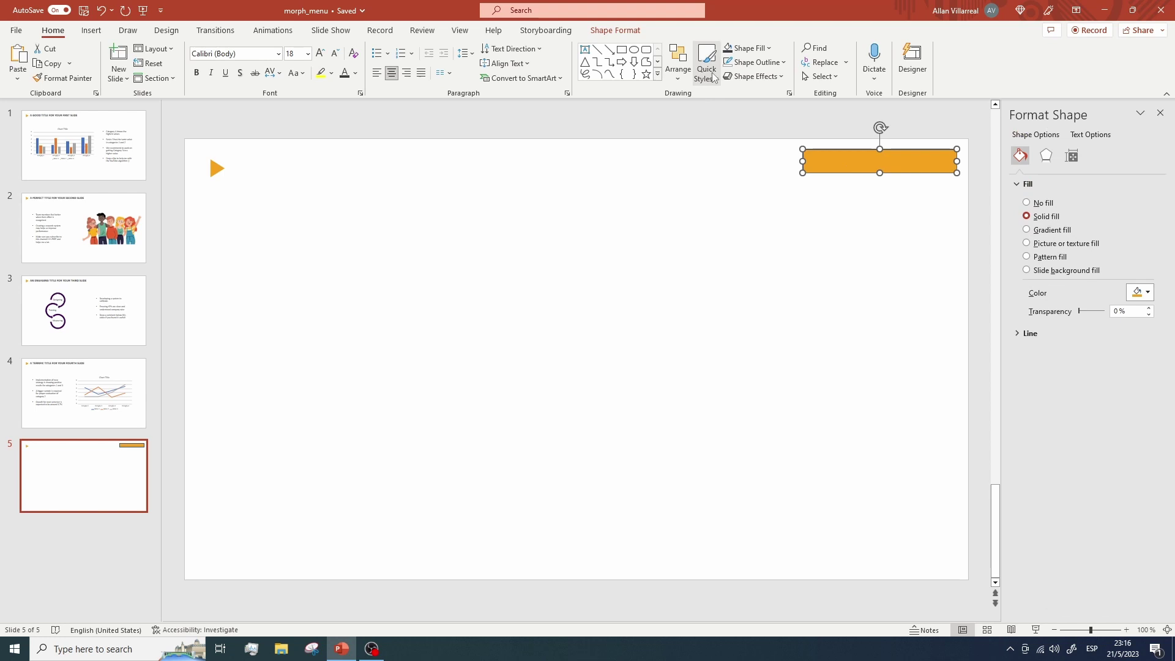
left_click(748, 64)
left_click(767, 231)
left_click(906, 304)
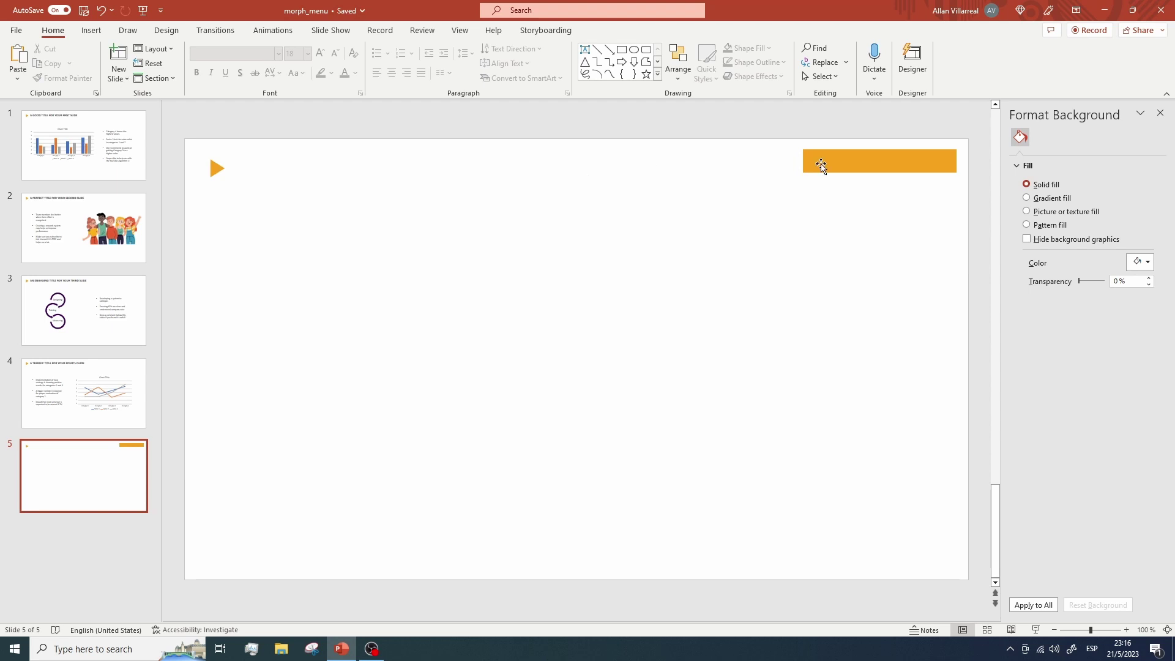
Step: Search the icon library for 'menu' and insert the three-line hamburger icon
left_click(851, 164)
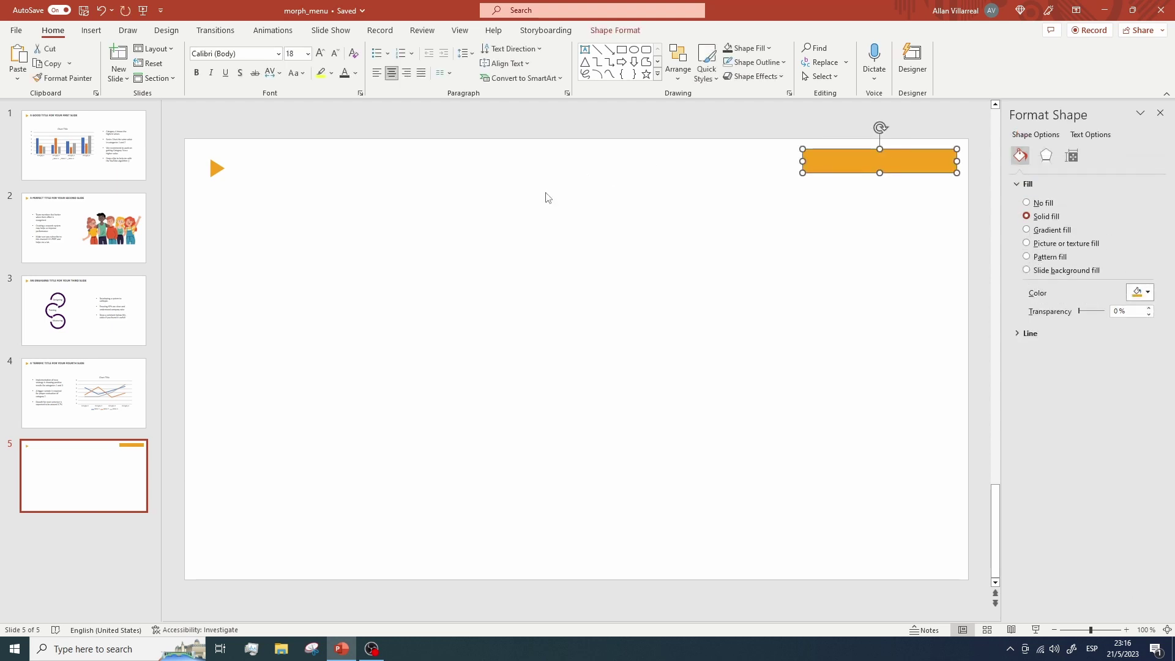
left_click(93, 32)
left_click(223, 53)
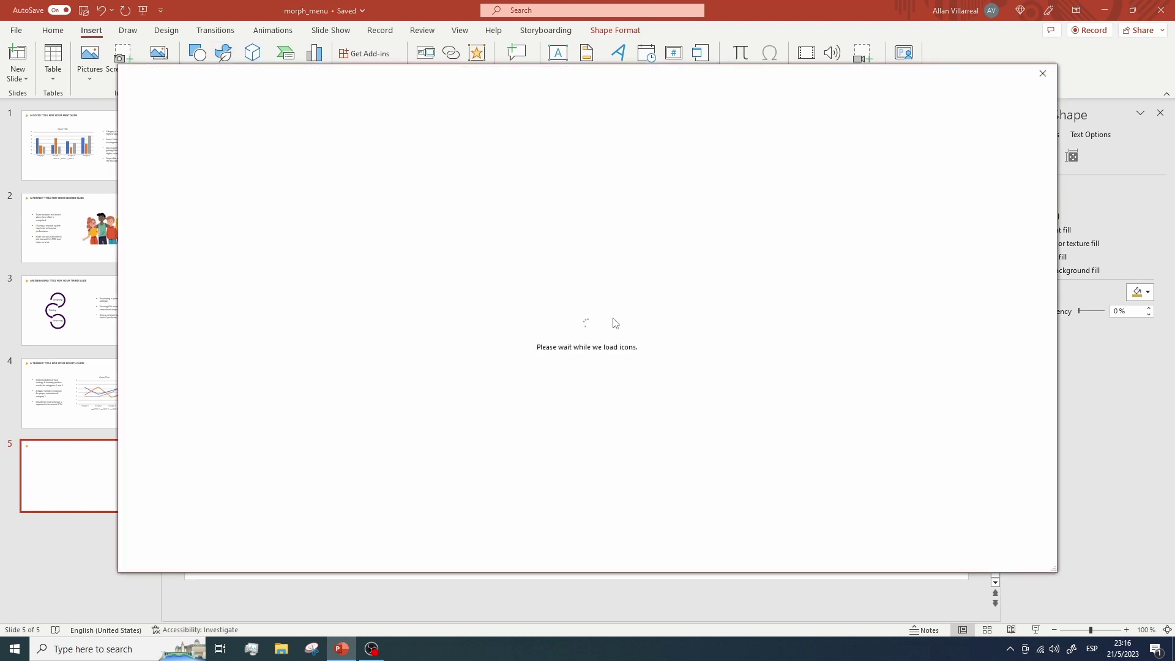
type("menu")
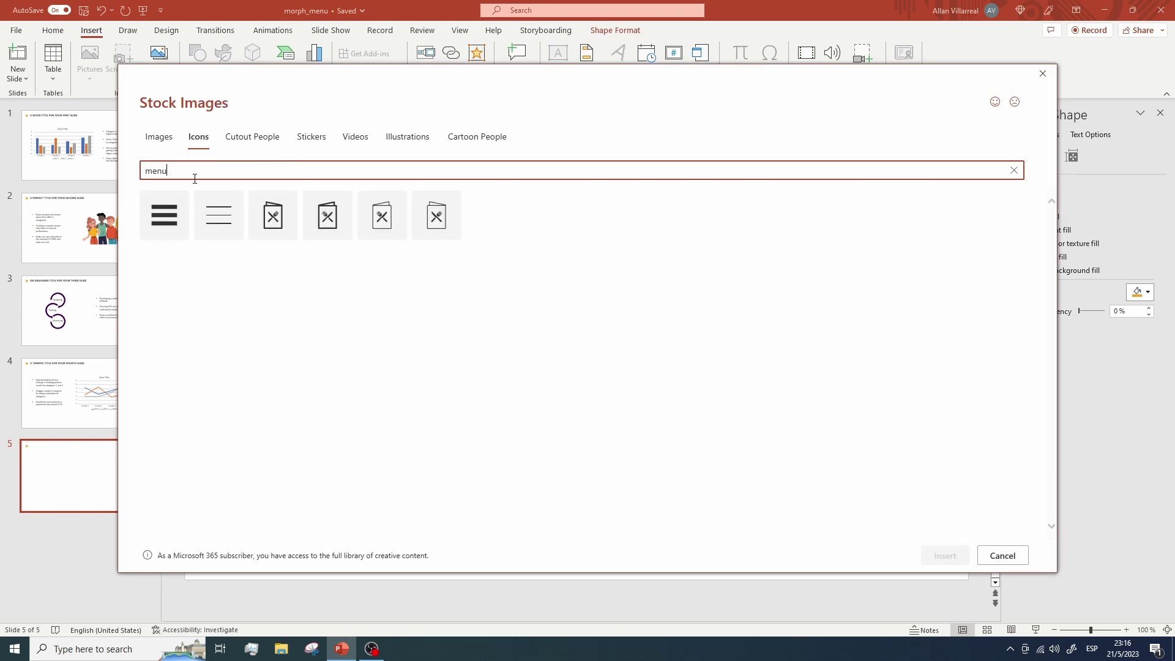
left_click(164, 224)
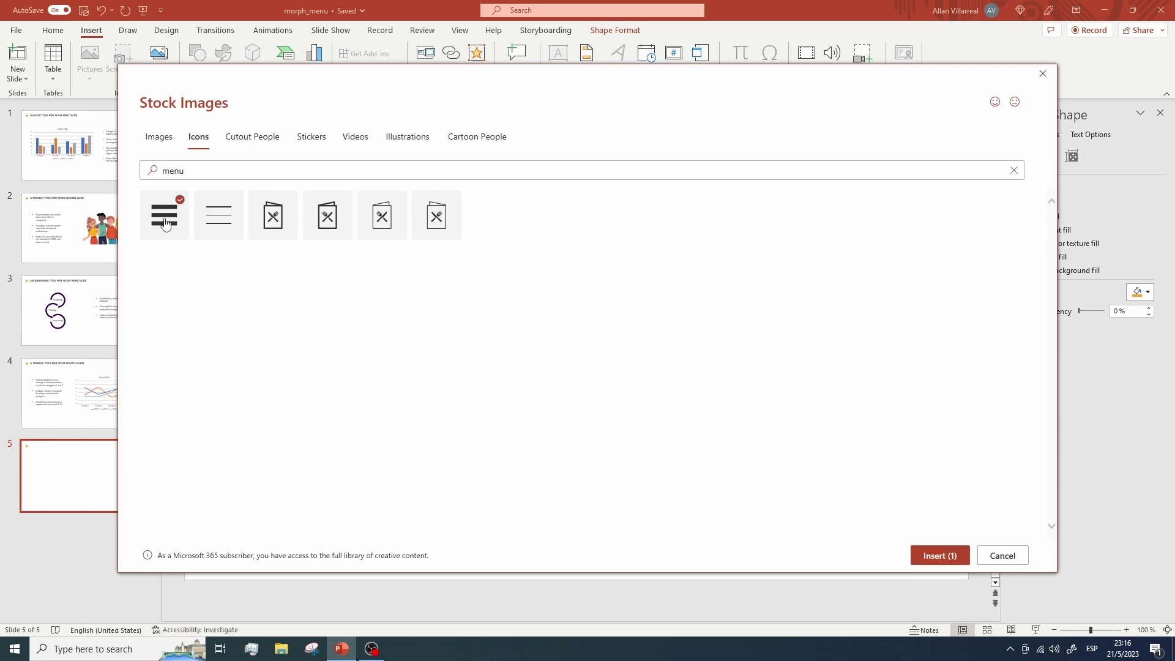
left_click(938, 554)
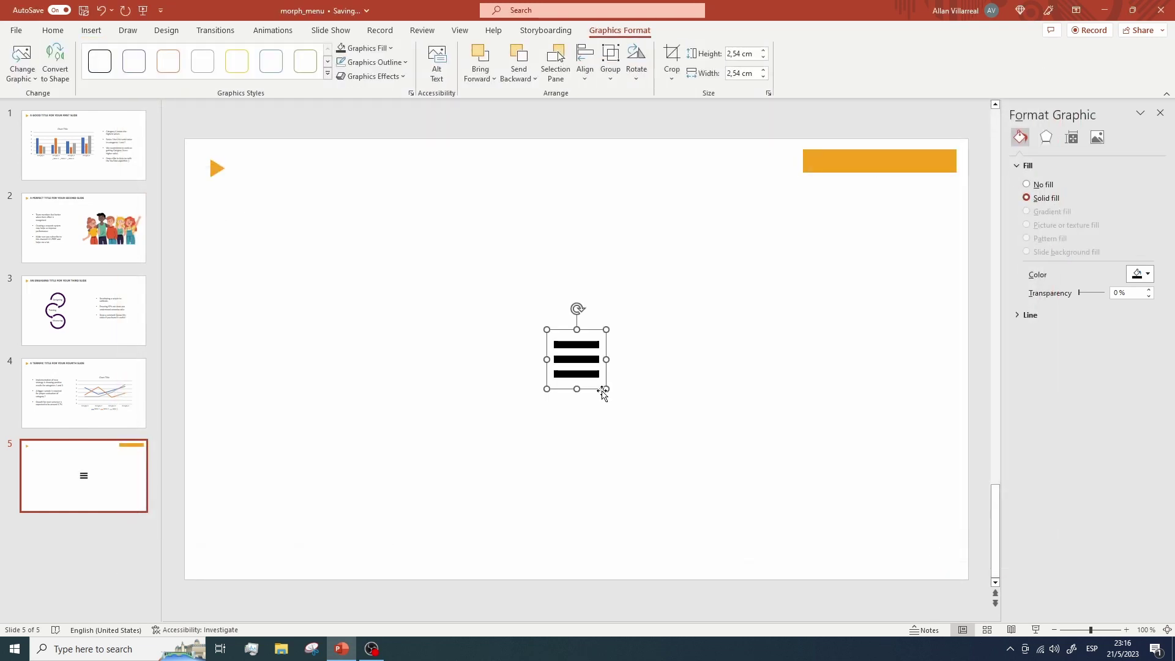
Step: Shrink the hamburger icon to about 0.98 cm and place it at the gold bar's right end
left_click_drag(605, 388, 944, 164)
left_click(885, 329)
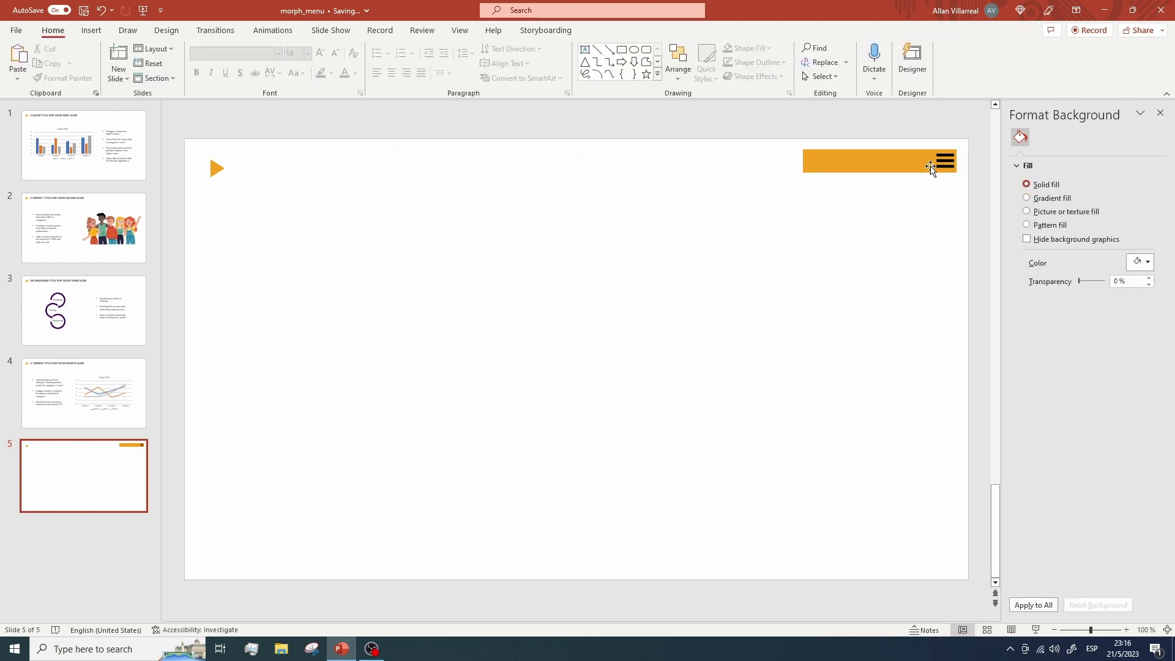
left_click(907, 166)
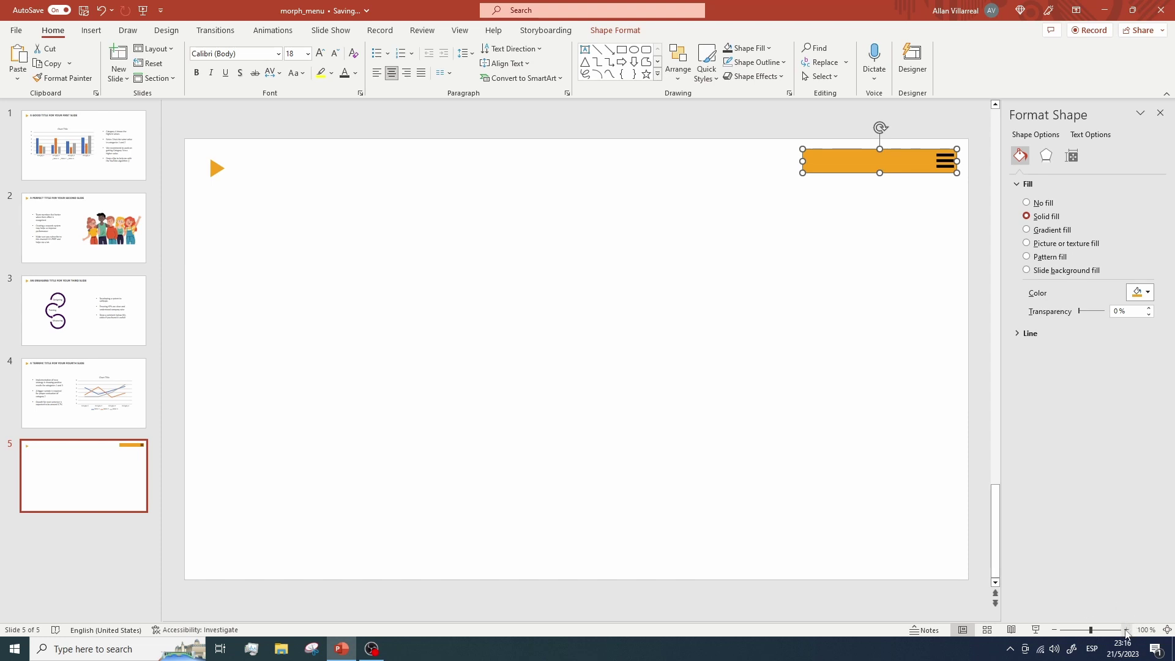
scroll(1127, 633, "up", 10)
left_click(810, 367)
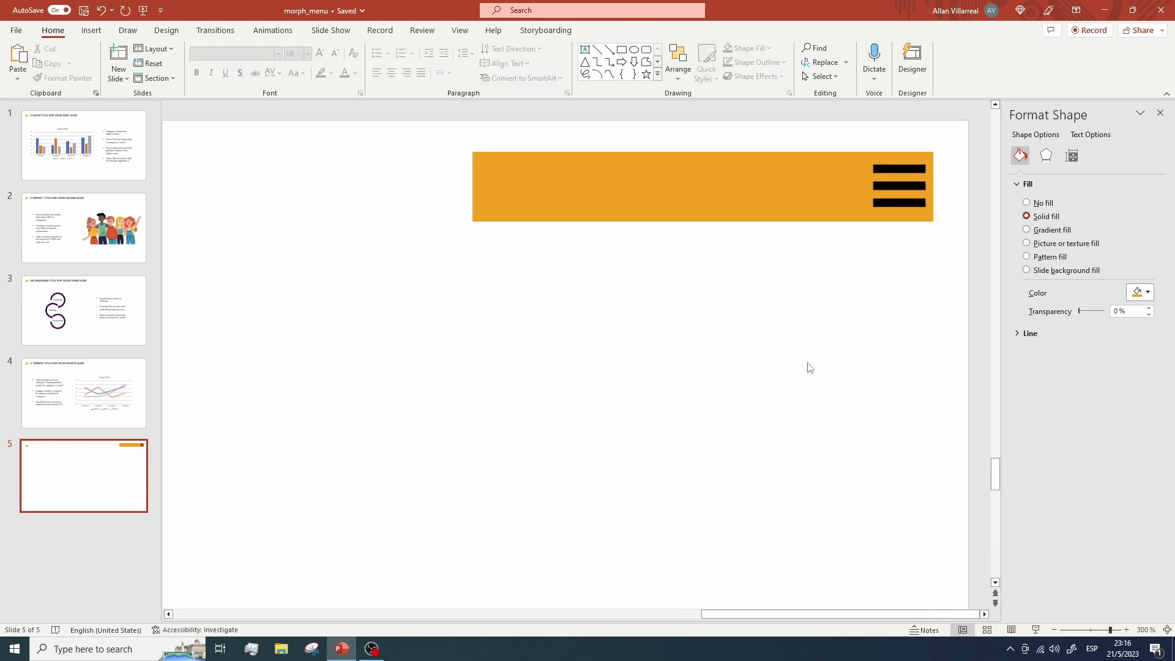
left_click(899, 184)
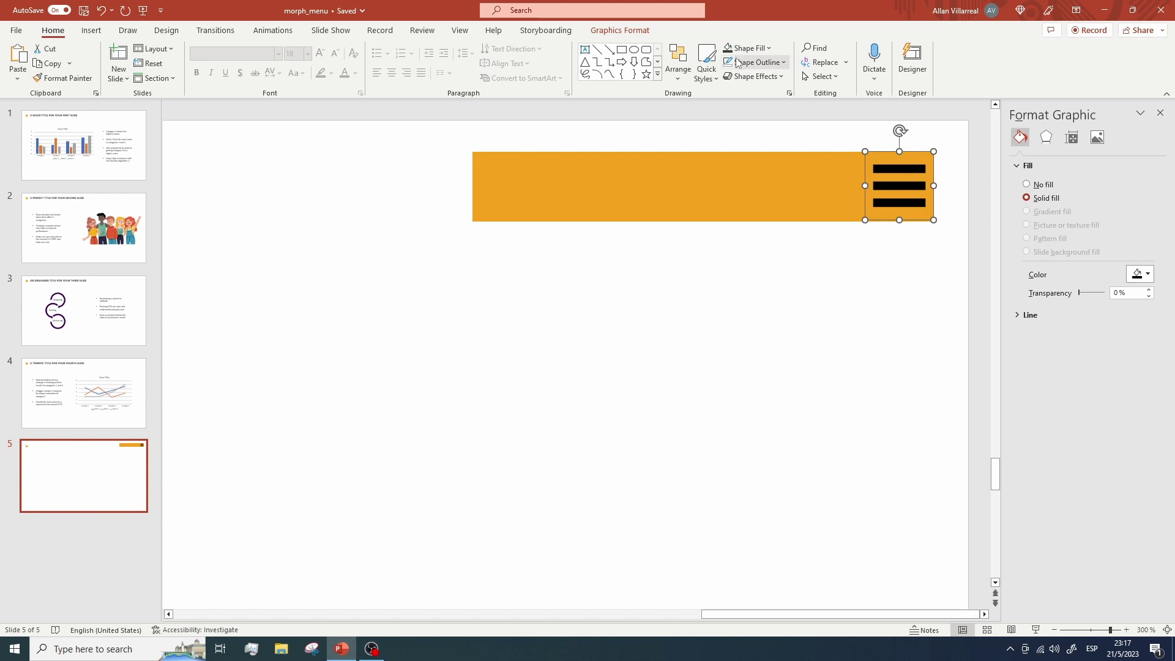
left_click(750, 48)
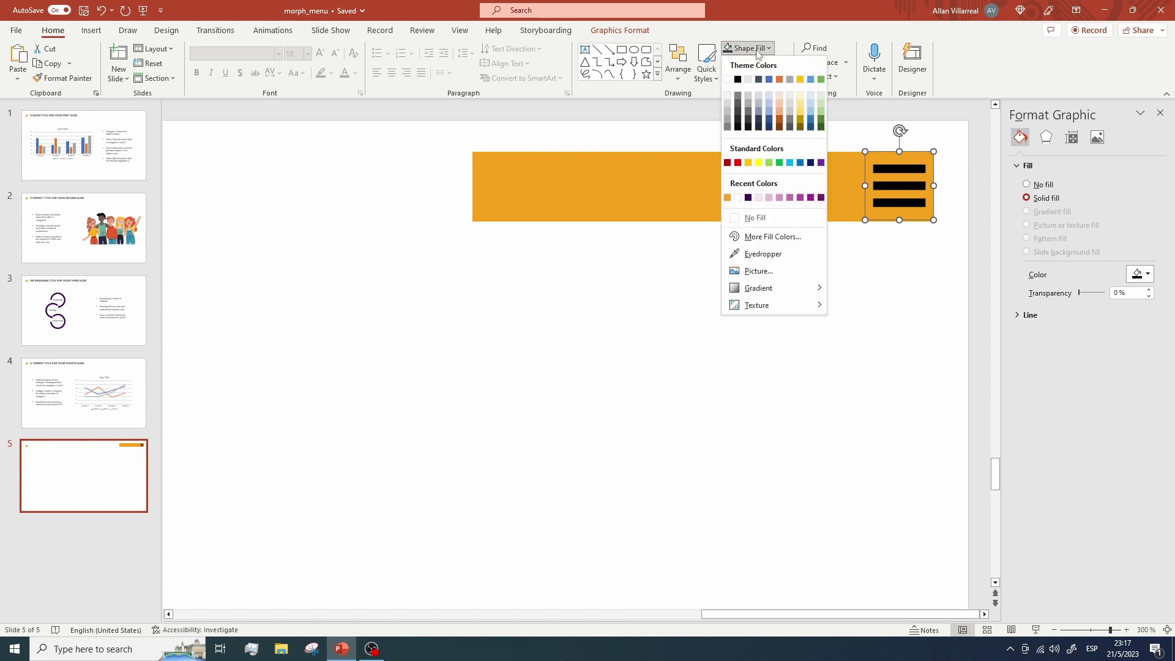
Step: Fill the hamburger icon's lines with dark grey
left_click(738, 114)
left_click(828, 325)
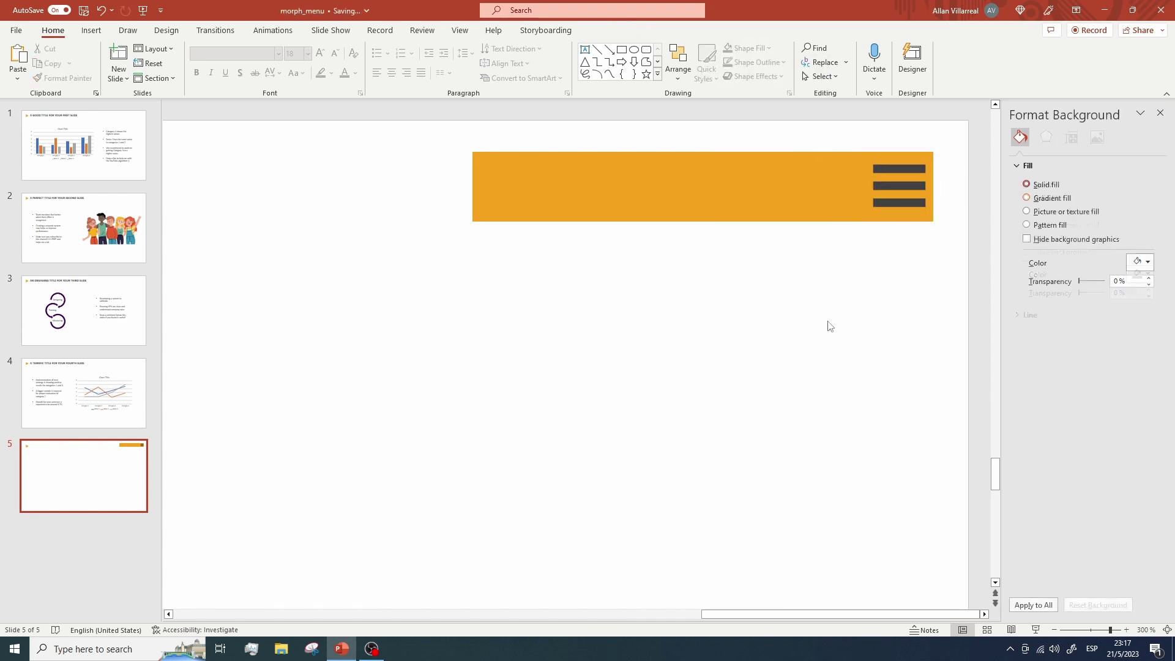
right_click(893, 188)
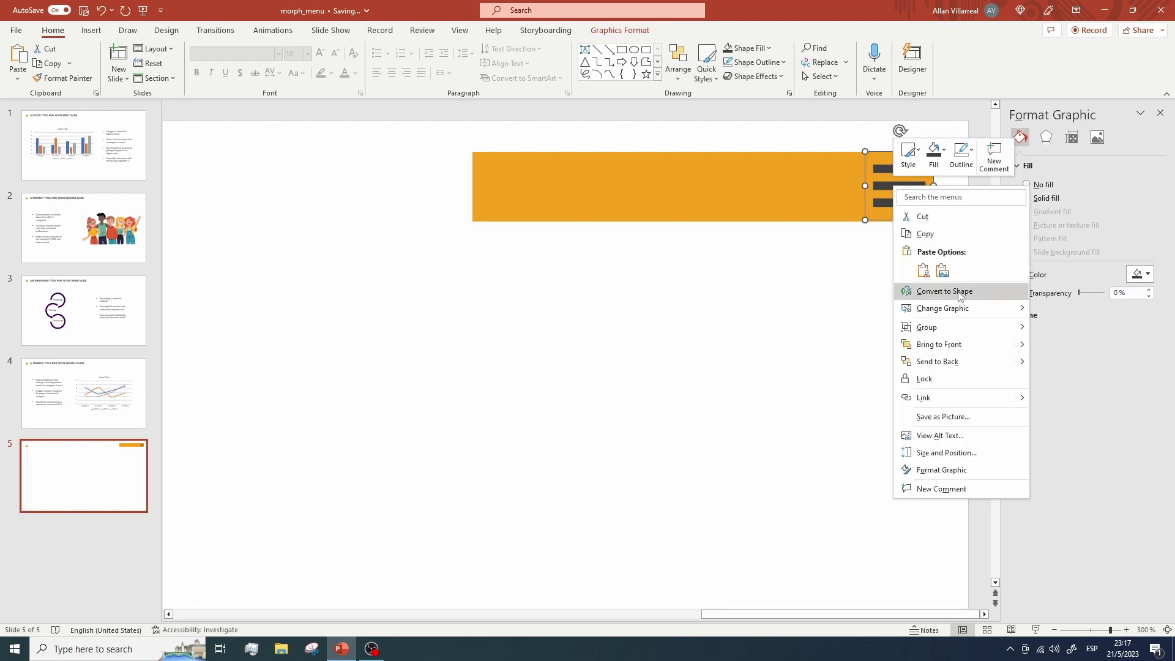
left_click(835, 290)
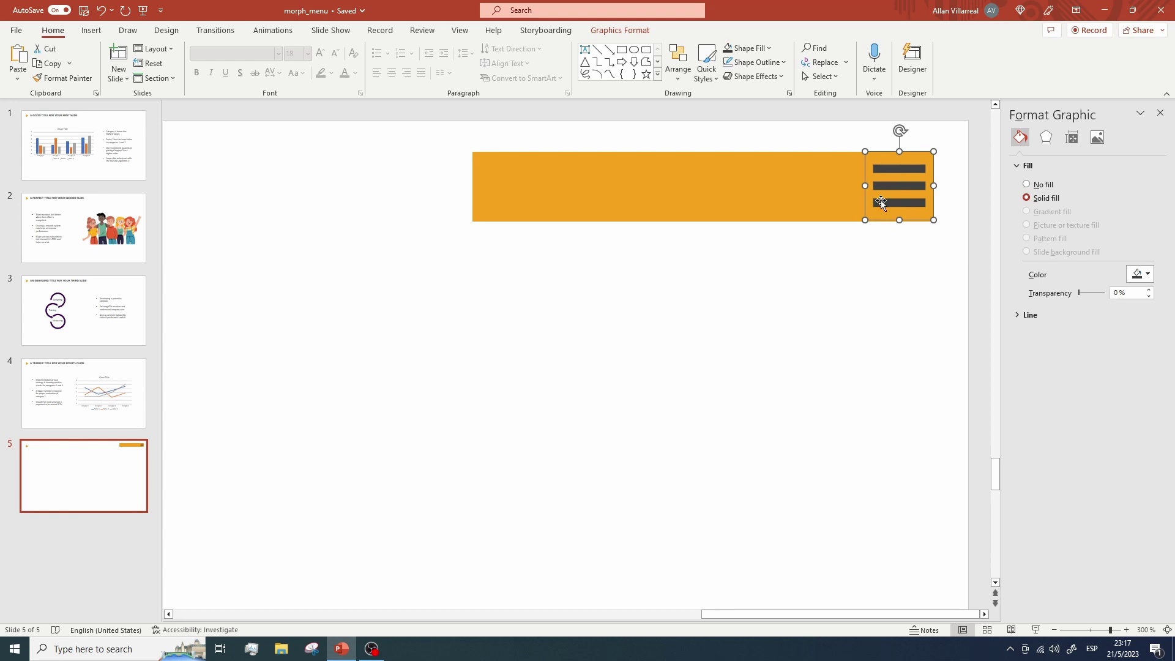
Step: Convert the icon graphic into editable shapes
right_click(909, 181)
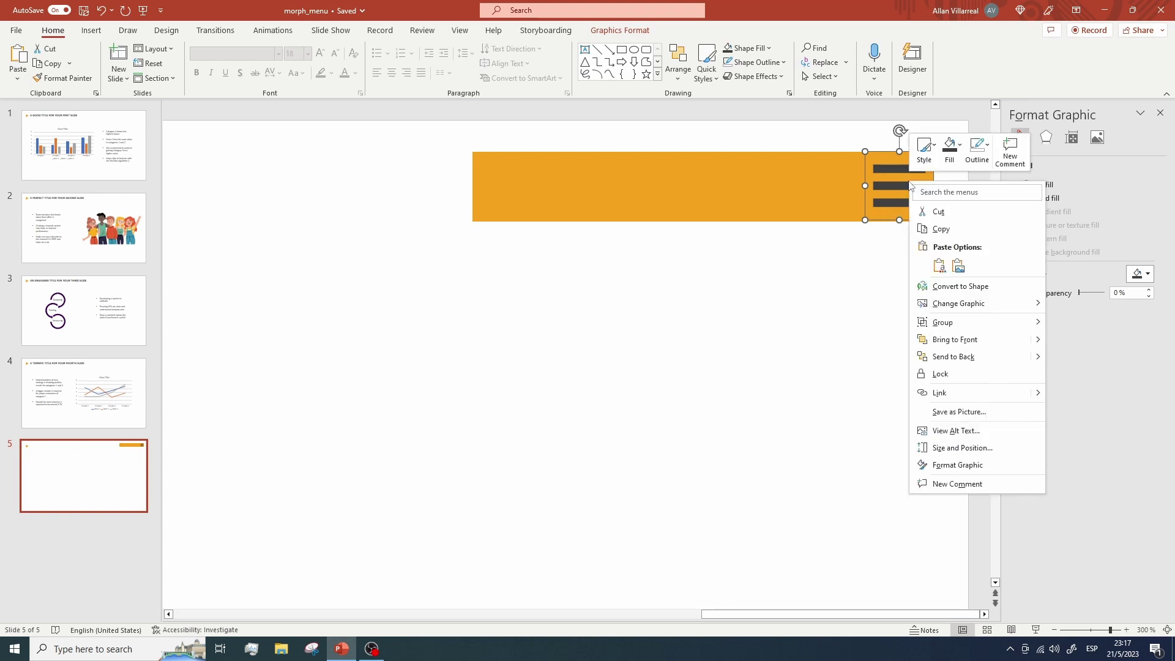
left_click(964, 291)
left_click(908, 265)
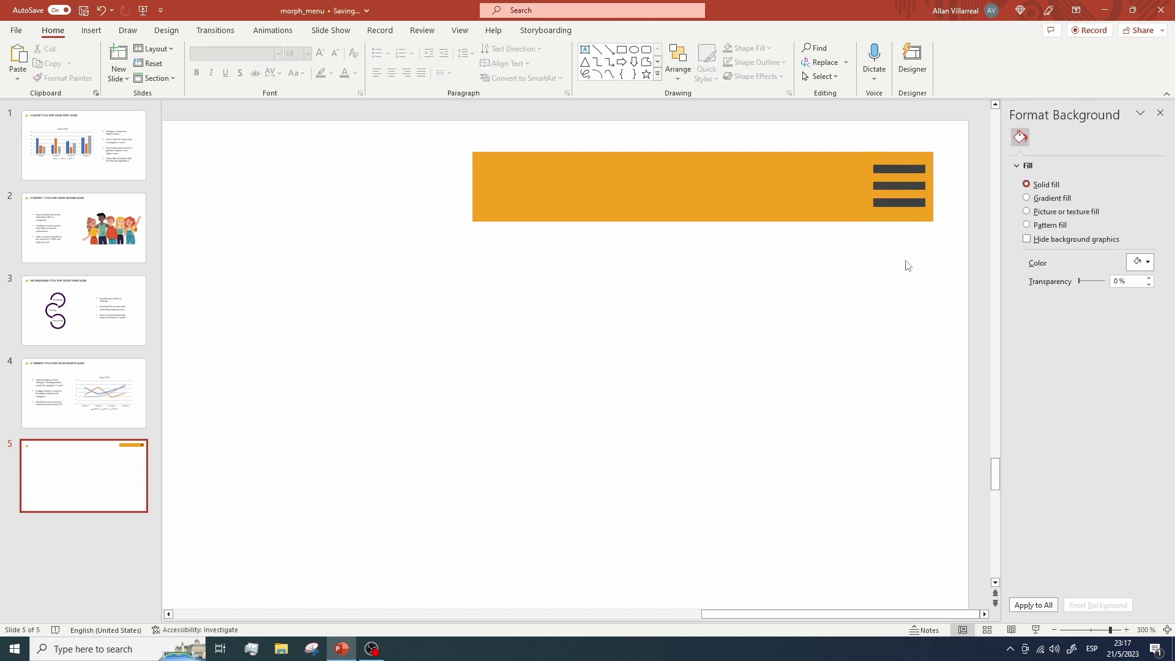
Step: Remove the middle line from the hamburger icon
left_click(897, 175)
left_click(897, 186)
left_click(897, 203)
left_click(885, 170)
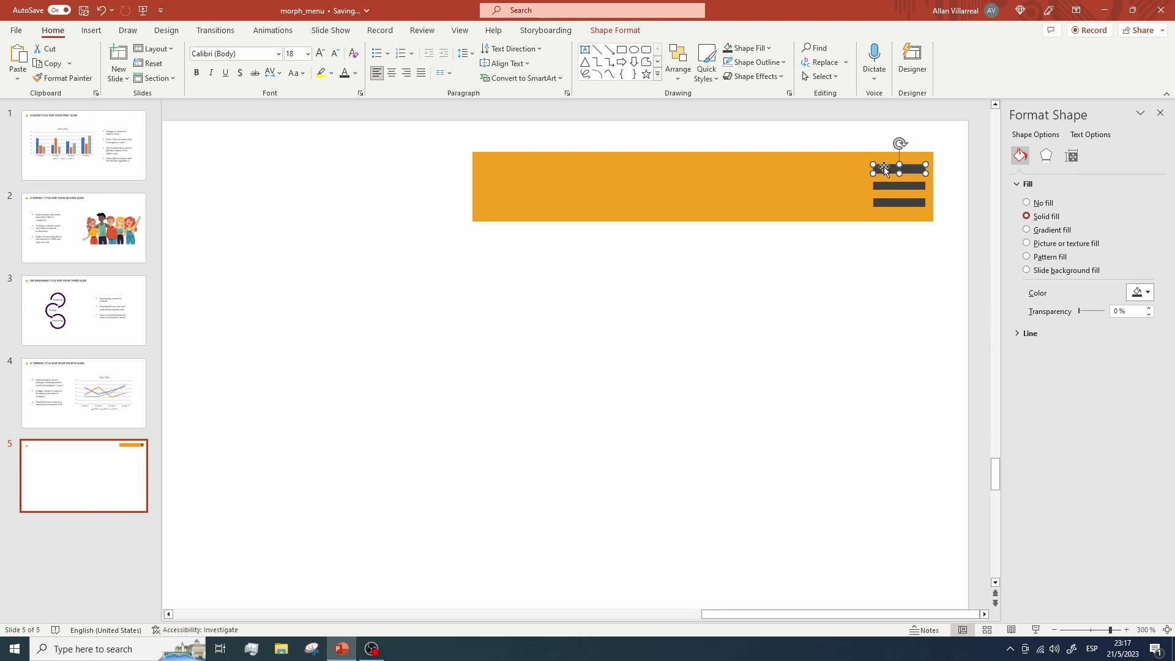
left_click(885, 187)
left_click(888, 203)
left_click(886, 187)
key("ctrl+z")
Step: Move the bottom line up closer to the top line
left_click_drag(905, 202, 893, 183)
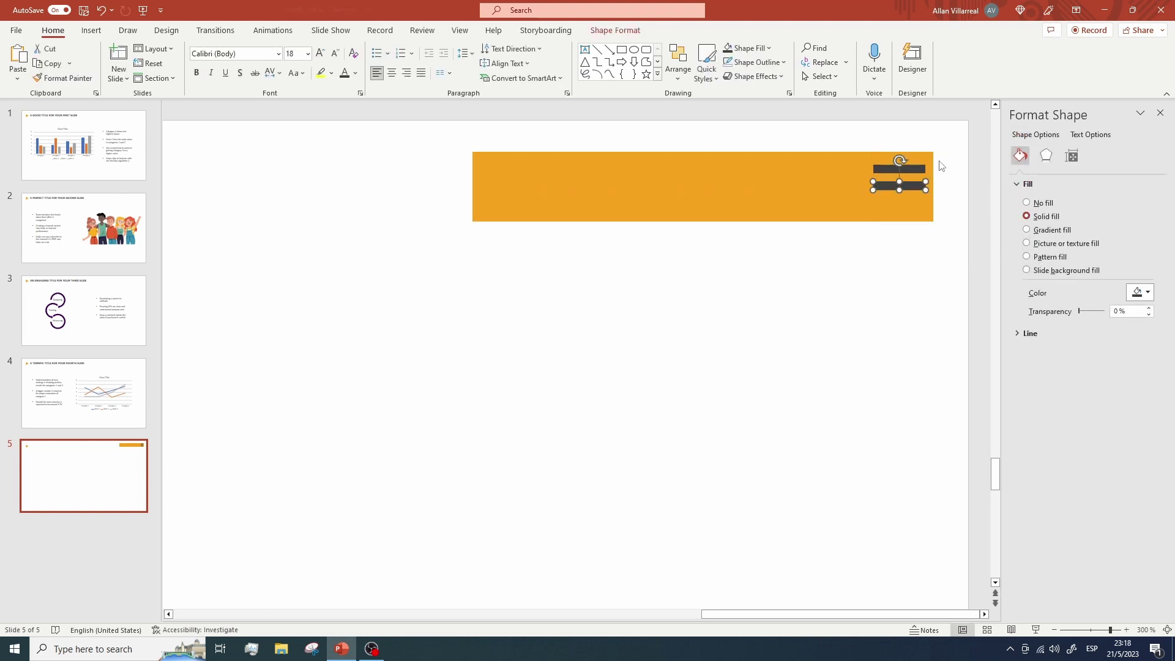
left_click(949, 157)
left_click_drag(960, 142, 883, 199)
left_click(844, 302)
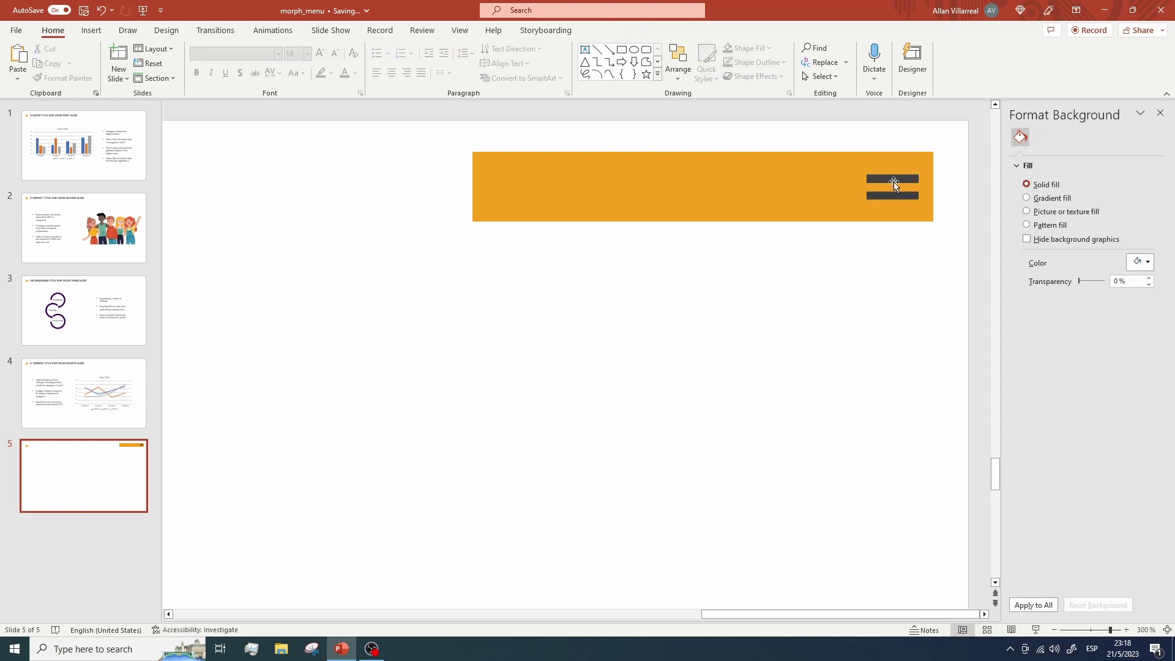
Step: Add a text box reading 'Menu' on the gold bar's left end, sized to fit
left_click(585, 50)
left_click_drag(490, 172, 837, 294)
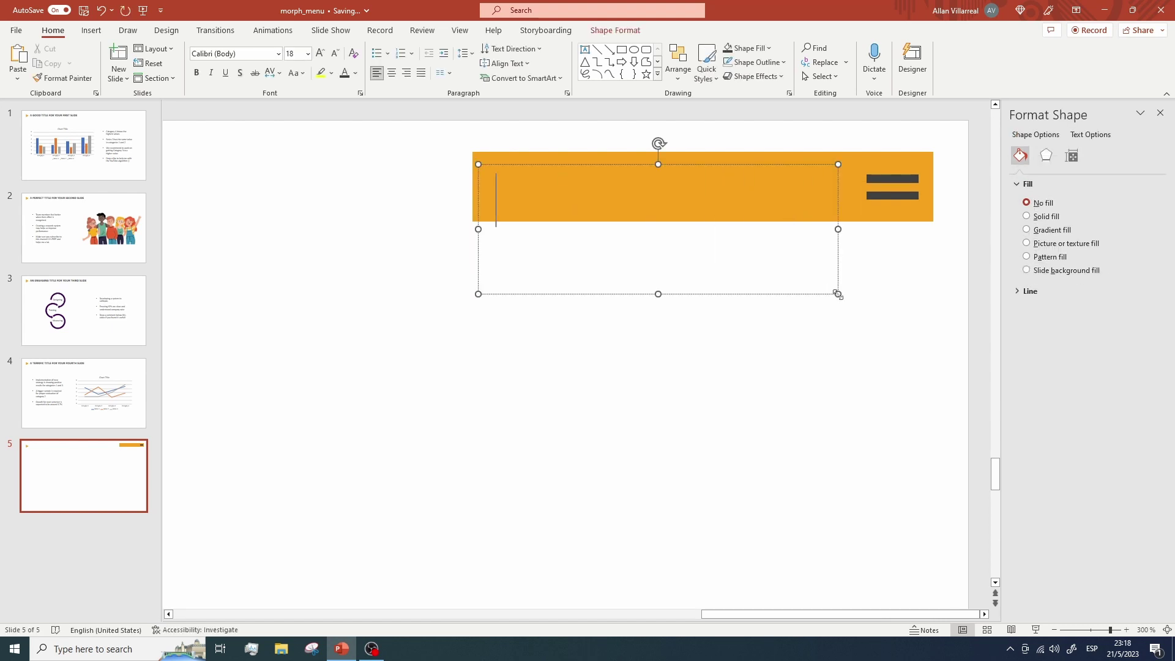
type("Menu")
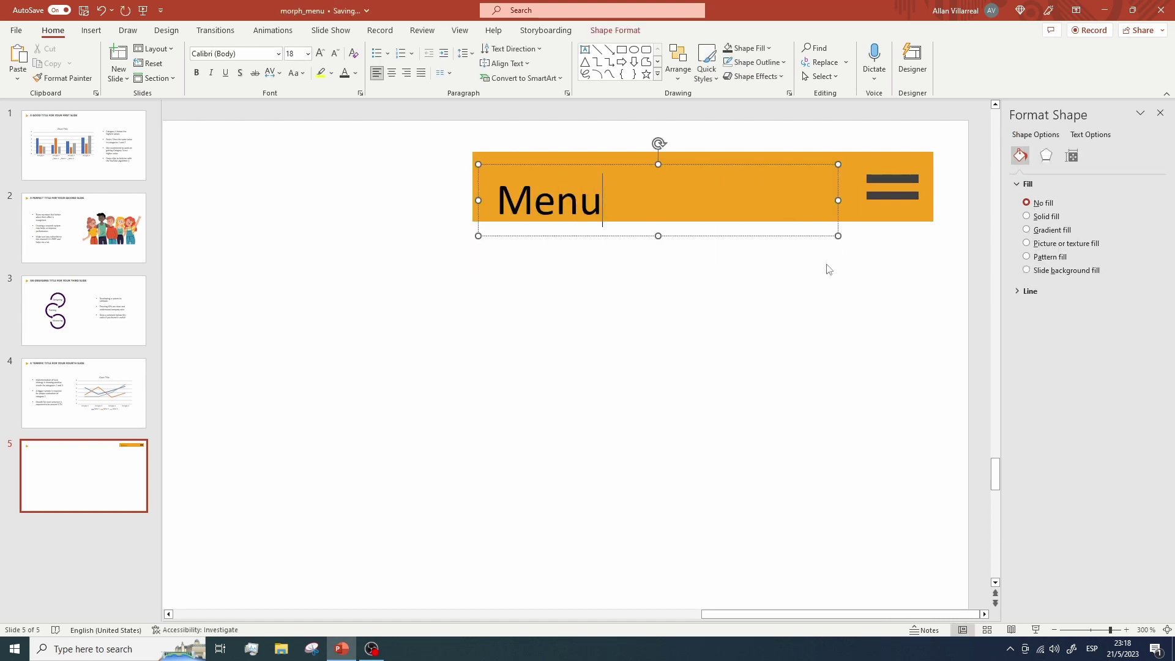
left_click_drag(838, 235, 575, 218)
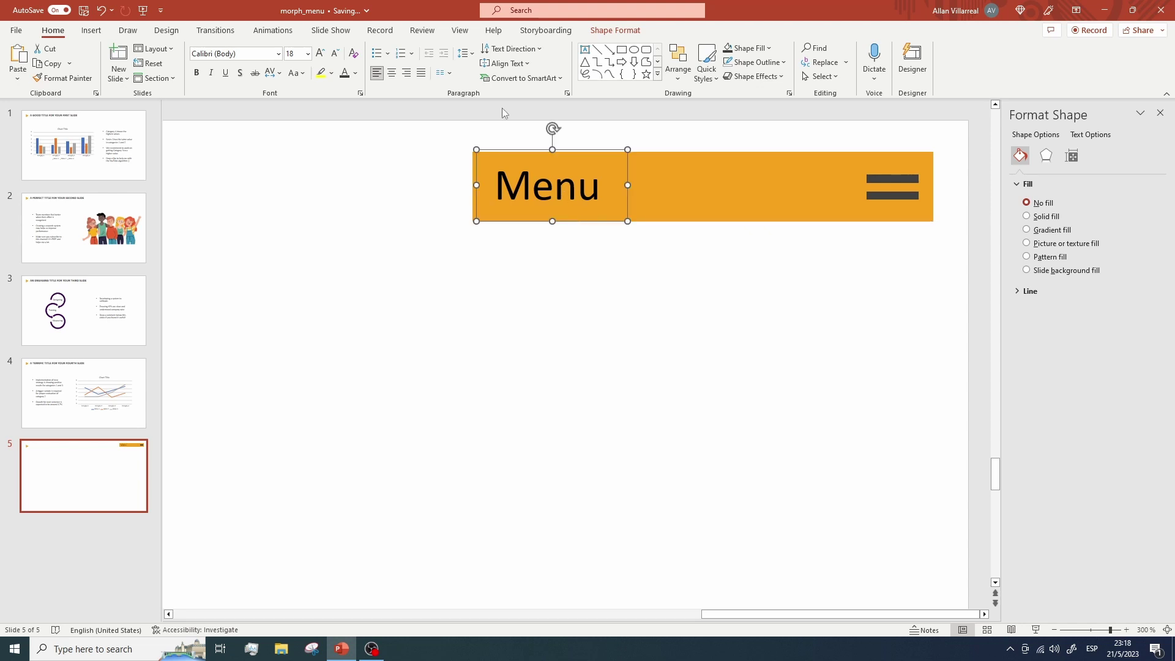
Step: Make the Menu text dark grey in the Abadi font
left_click(355, 73)
left_click(353, 142)
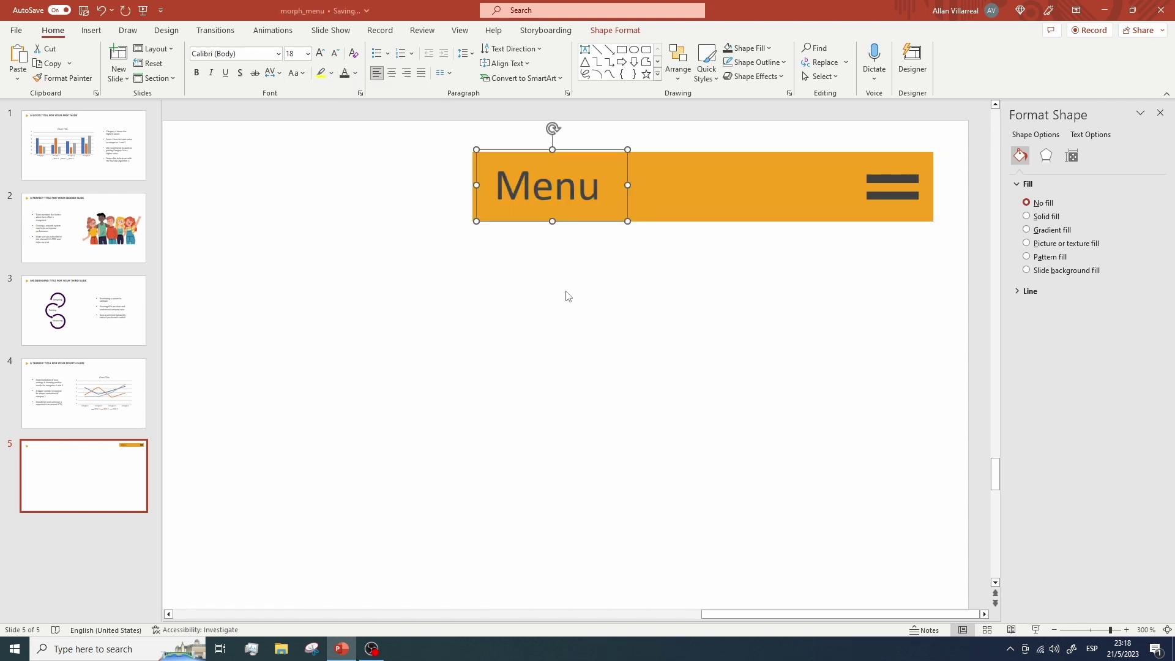
left_click(245, 54)
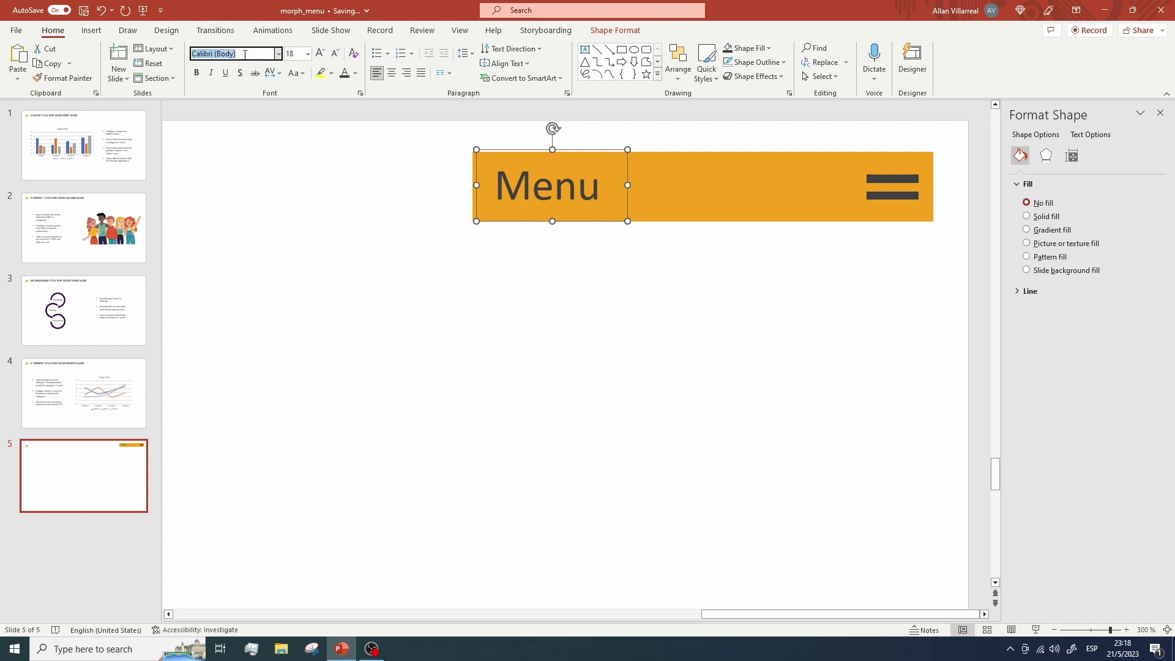
left_click(278, 54)
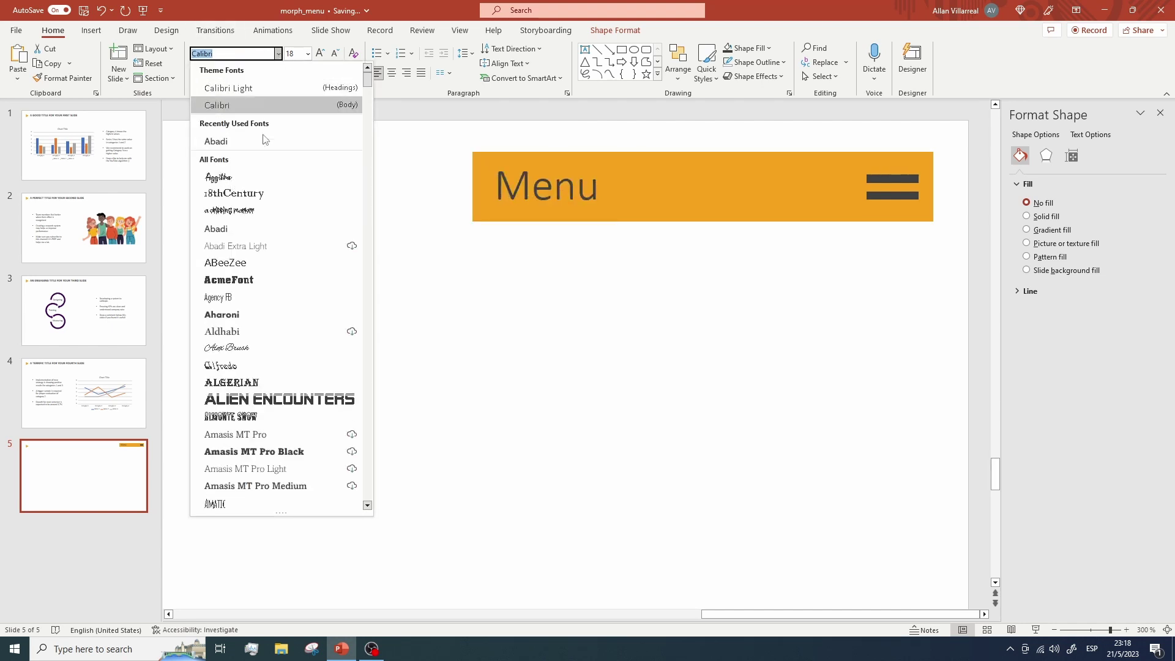
left_click(237, 228)
left_click(538, 288)
left_click(574, 182)
left_click(926, 547)
left_click(1055, 630)
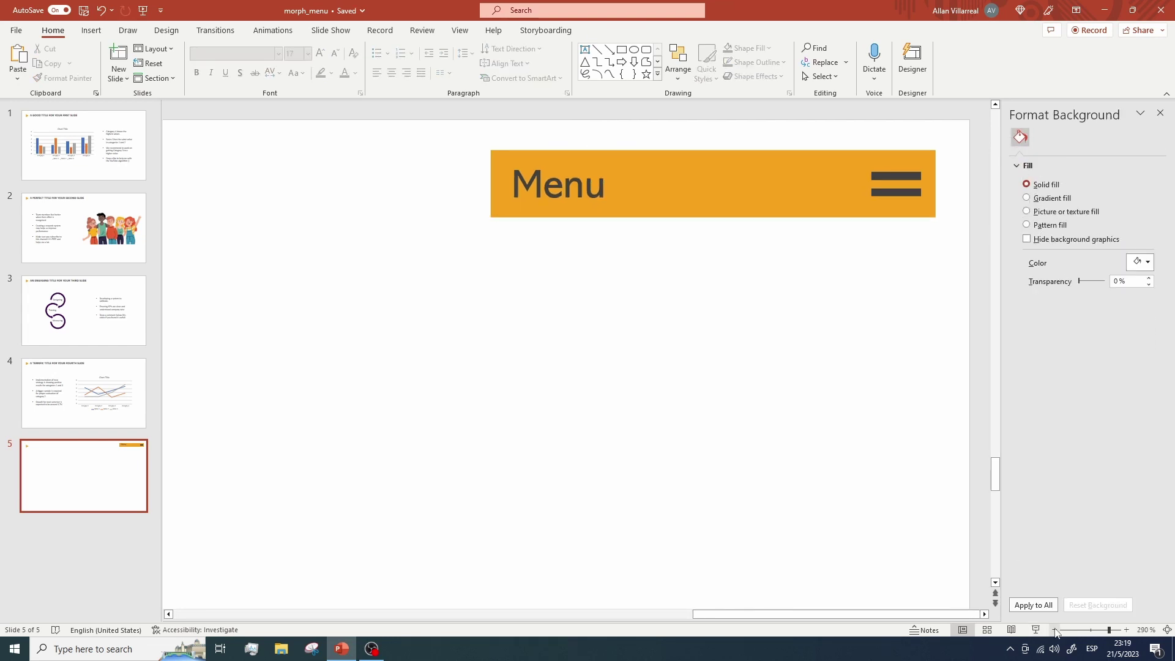
left_click(1054, 630)
left_click(1054, 629)
left_click(1055, 629)
Step: Stack duplicate gold bars beneath the Menu header, then switch to slide 4
left_click(1054, 630)
left_click(1054, 630)
left_click(1054, 629)
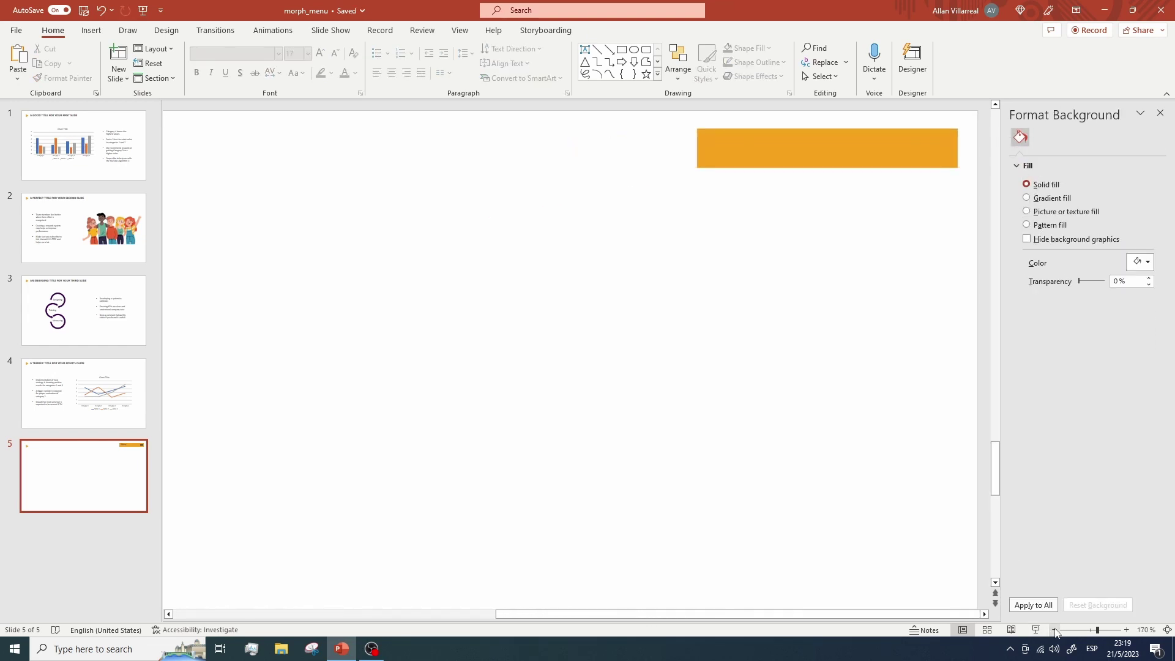
left_click(798, 131)
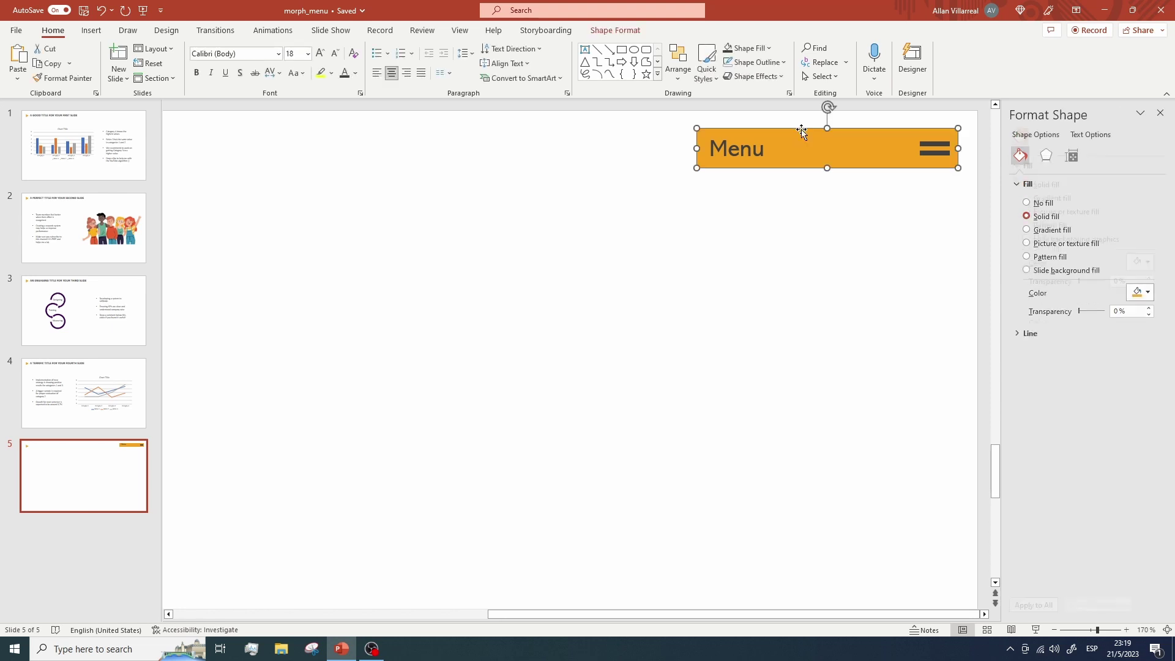
left_click_drag(790, 135, 779, 319)
key("ctrl+d")
key("ctrl+d")
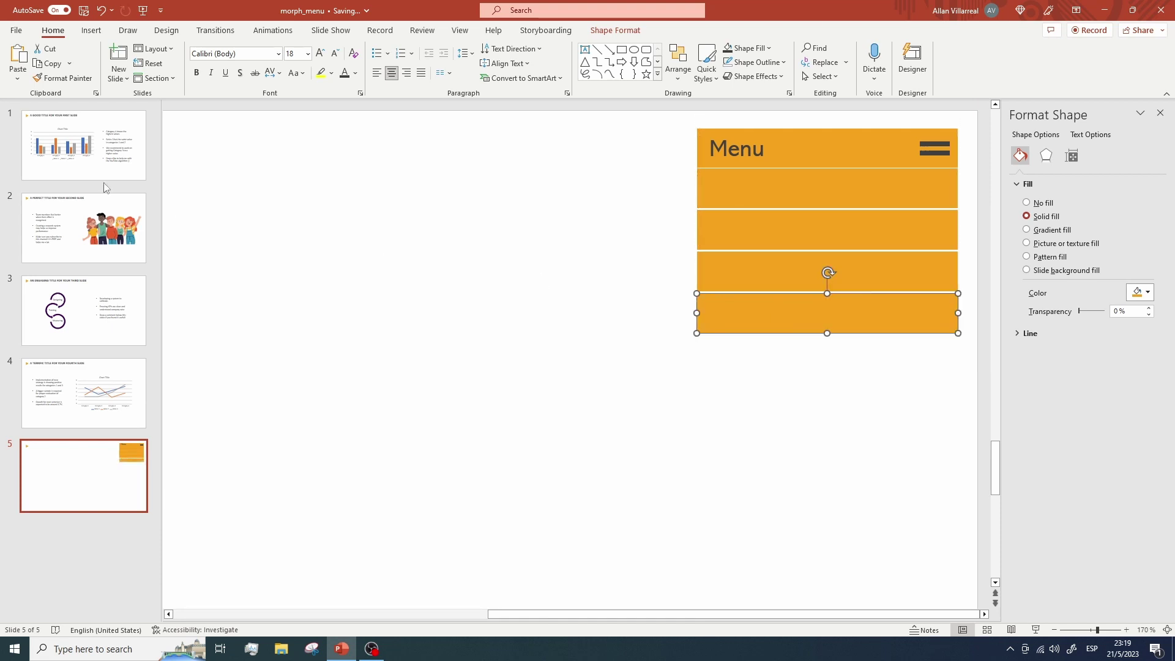
left_click(39, 146)
key("Down")
key("Down")
key("Down")
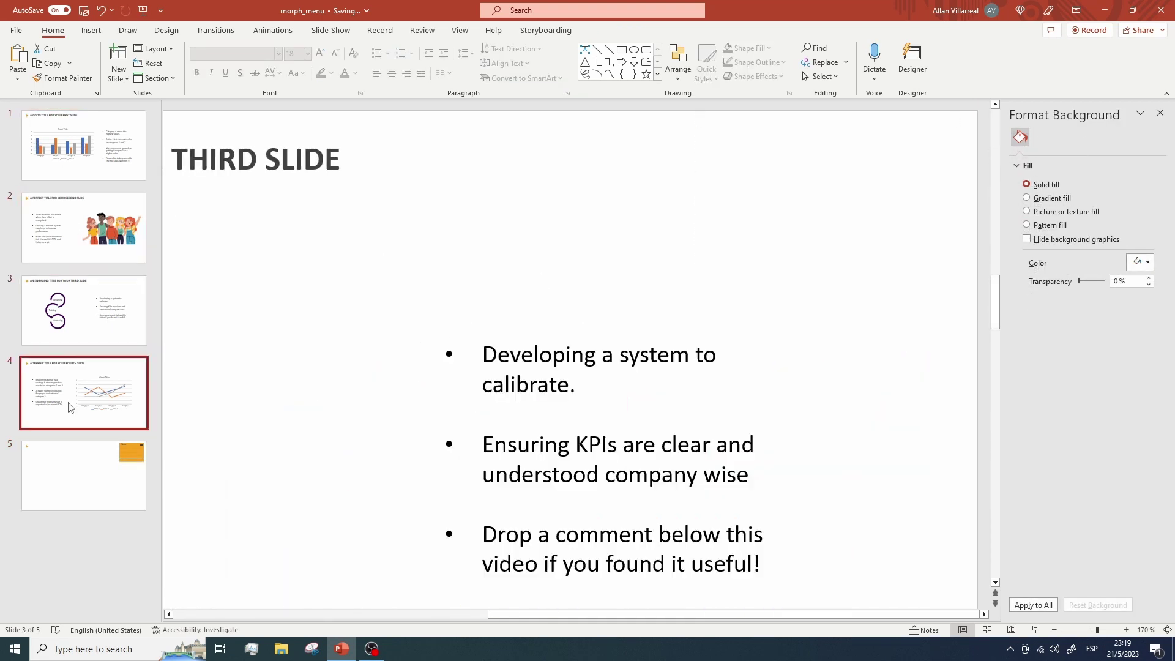
Step: Go back to slide 5 and select the first bar under Menu
left_click(81, 483)
left_click(771, 196)
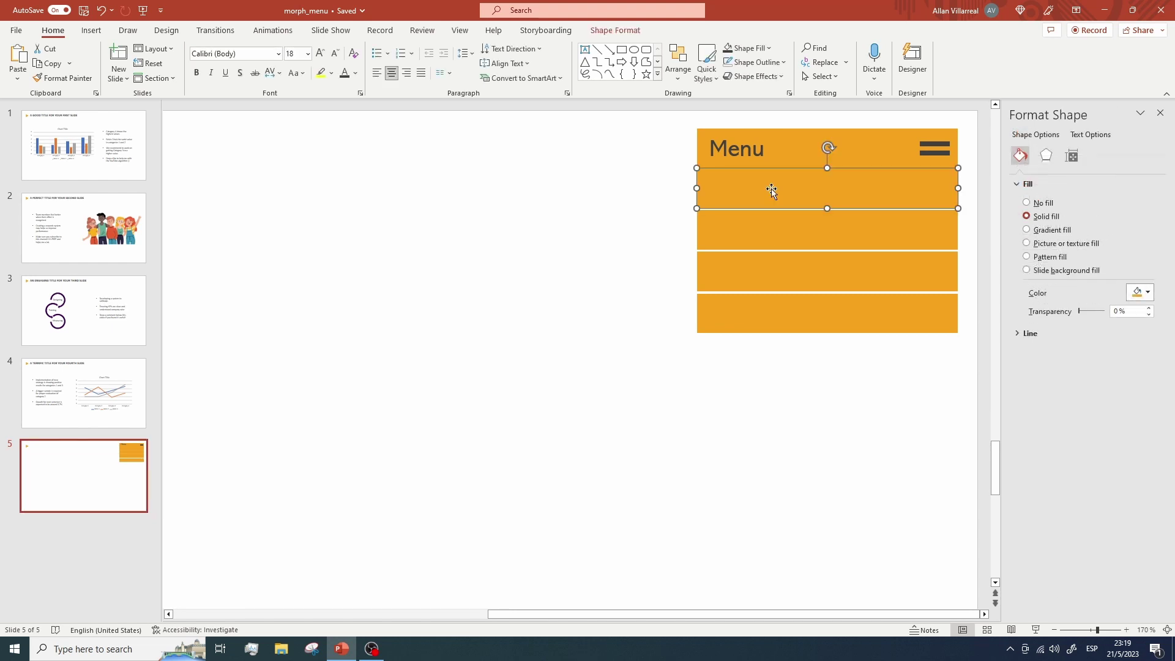
left_click(538, 255)
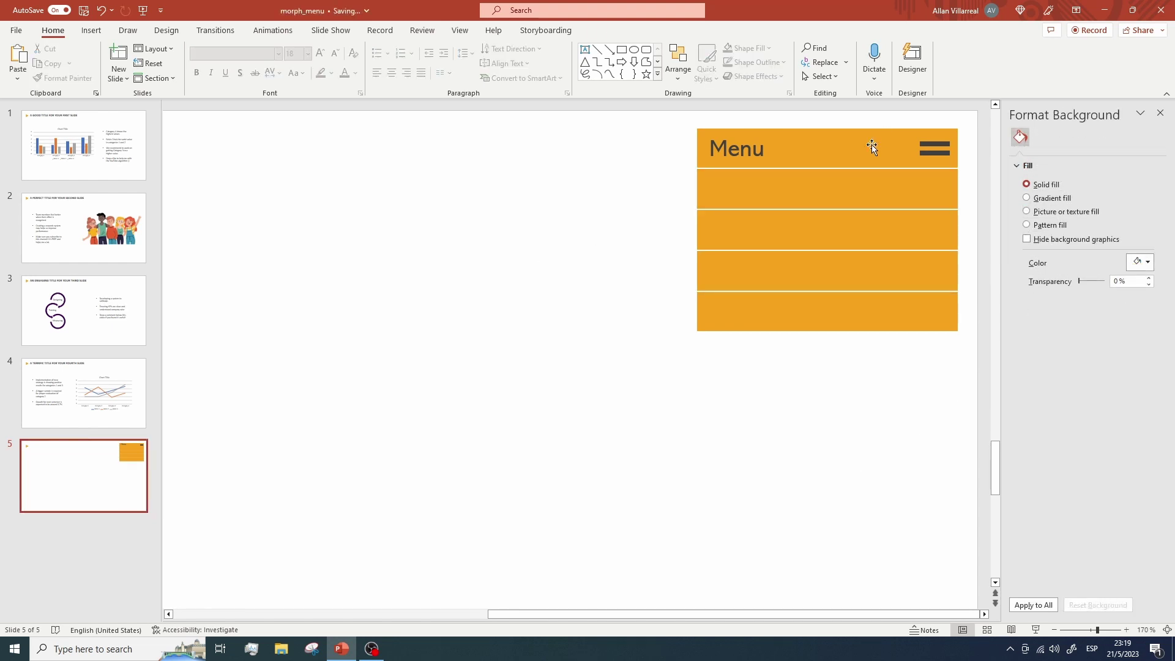
left_click(819, 205)
left_click(816, 245)
left_click(816, 271)
left_click(816, 318)
key("Escape")
left_click(787, 191)
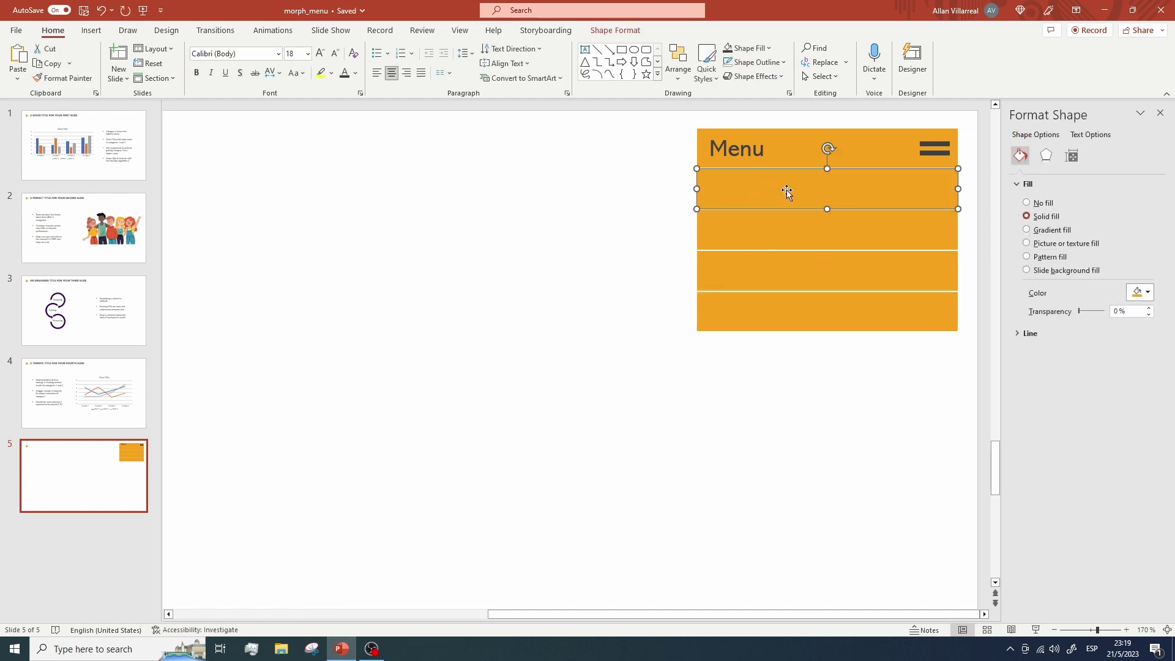
Step: Fill the first bar under Menu with dark grey and the second with light grey
left_click(769, 49)
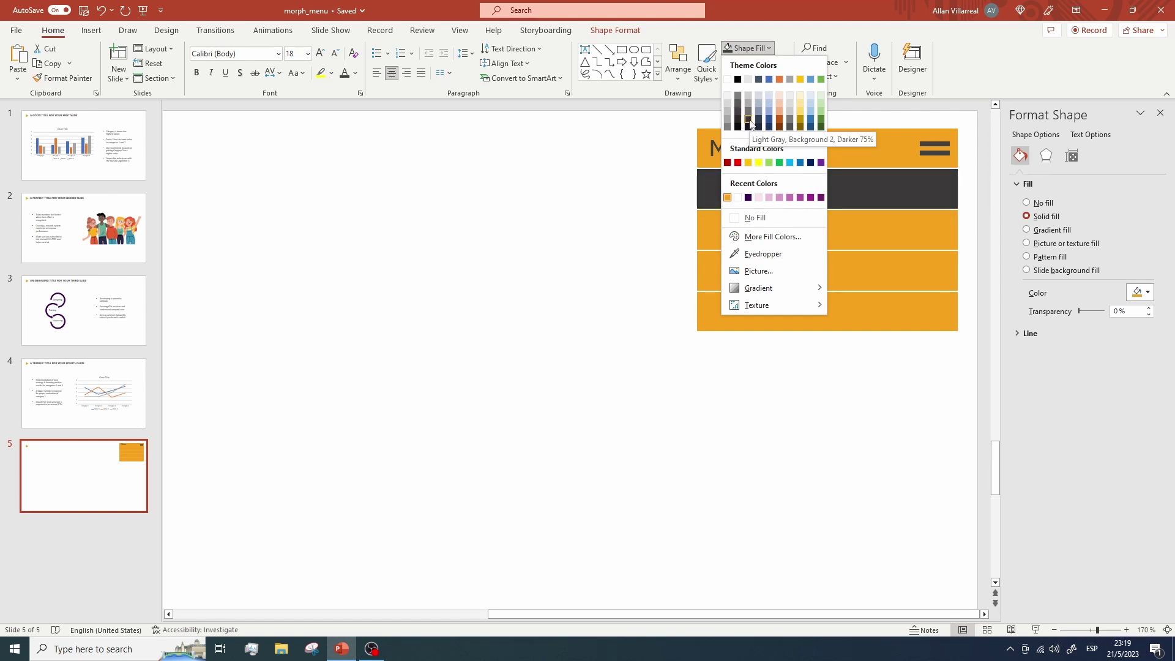
left_click(606, 241)
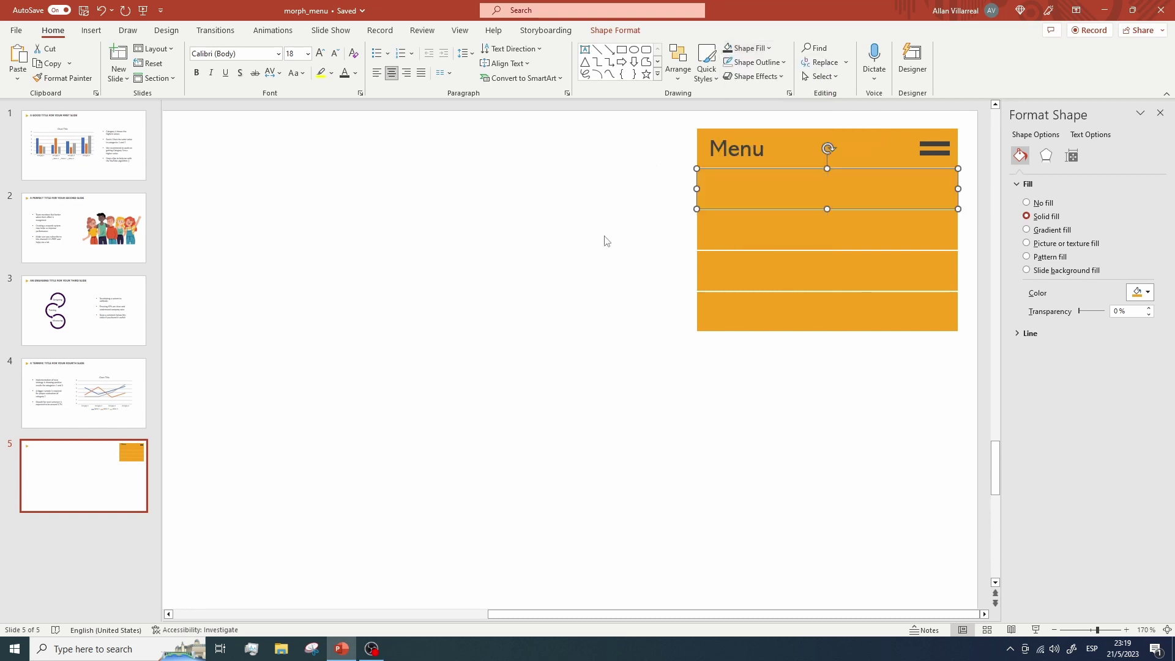
left_click(769, 48)
left_click(759, 89)
left_click(801, 230)
left_click(765, 50)
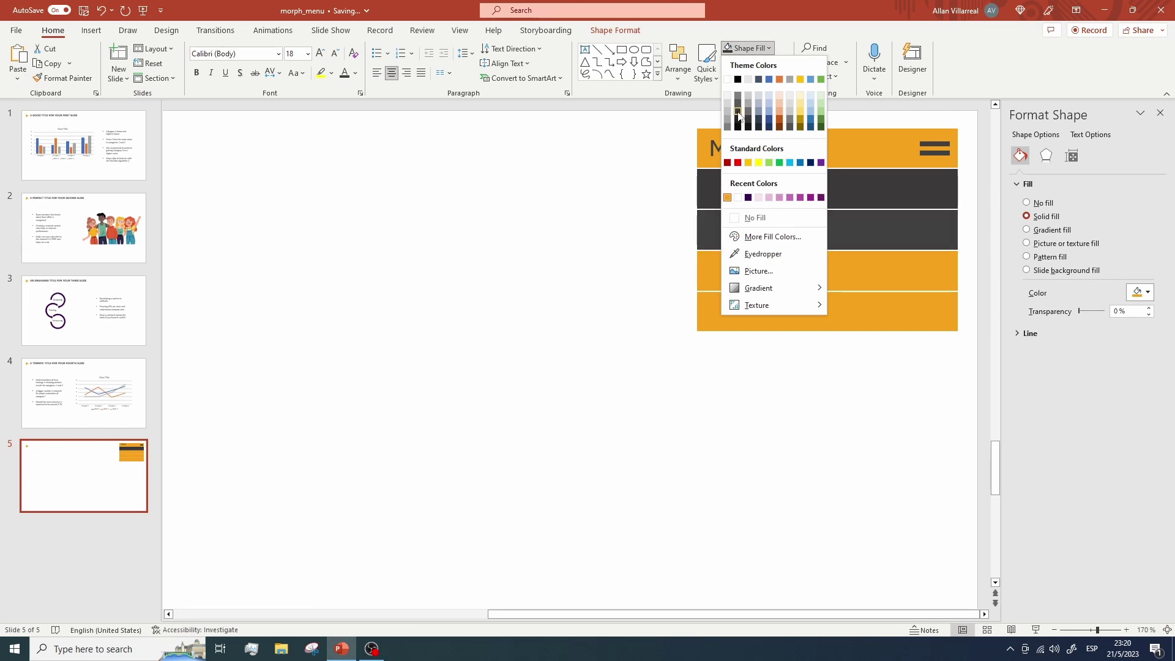
left_click(739, 114)
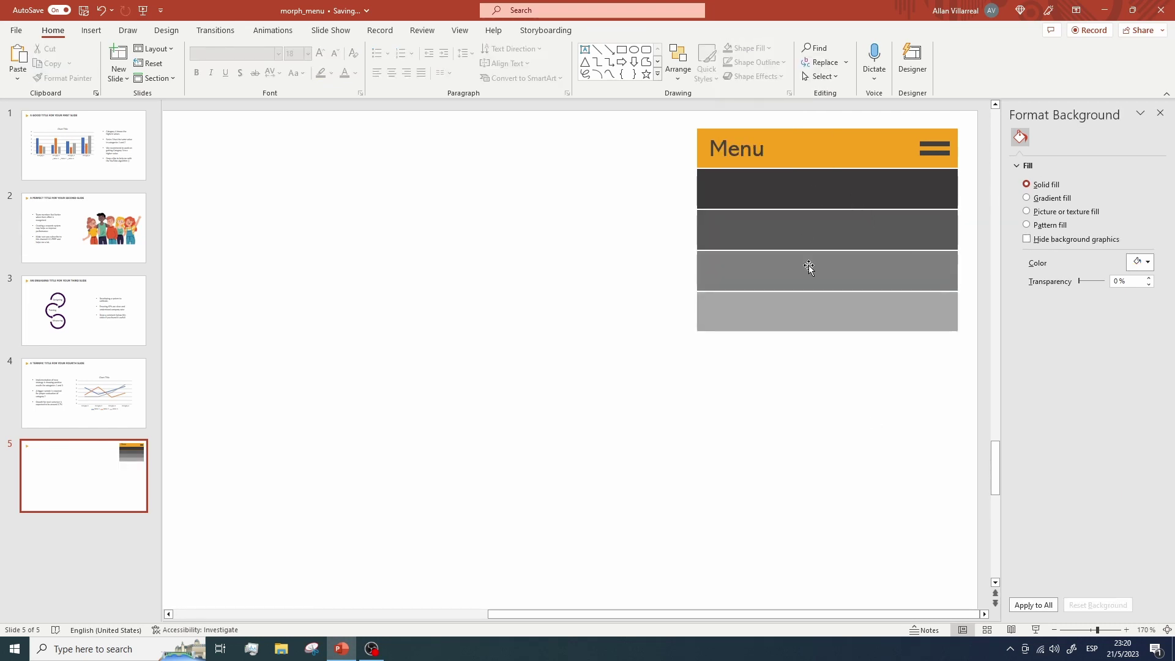